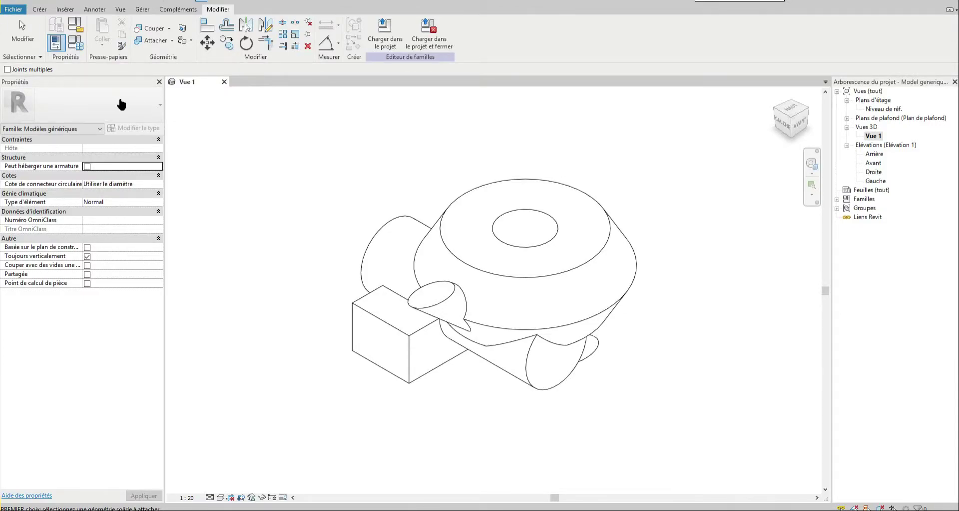
- Start a new Extrusion par chemin (sweep) from the Créer tab, closing the save reminder
{"action": "left_click", "coordinate": [42, 11]}
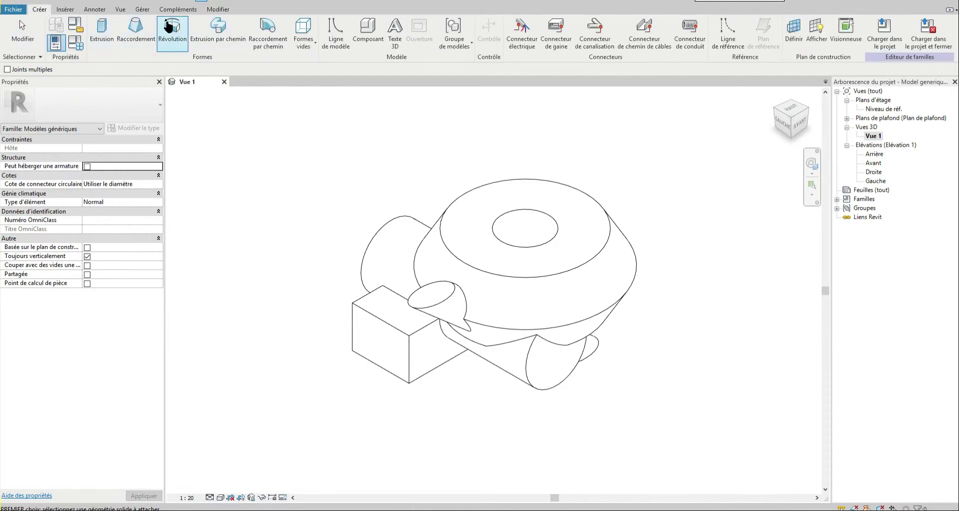
{"action": "left_click", "coordinate": [220, 45]}
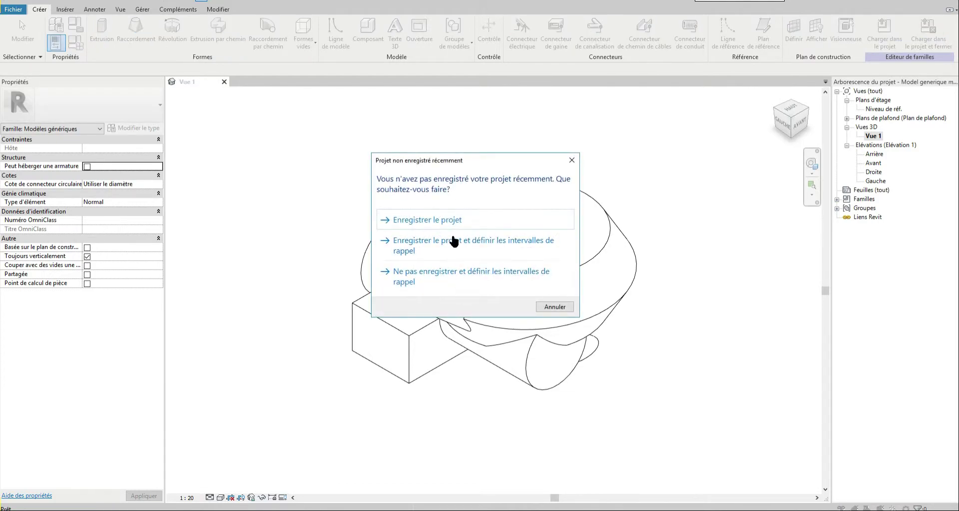
{"action": "left_click", "coordinate": [439, 220]}
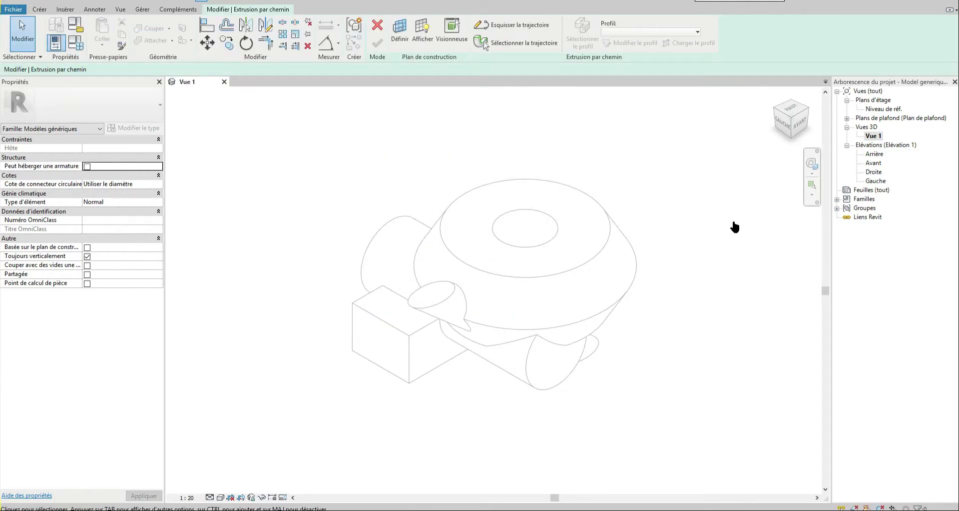
- On the Niveau de réf. plan, begin the sweep path with a start-end-radius arc
{"action": "double_click", "coordinate": [878, 108]}
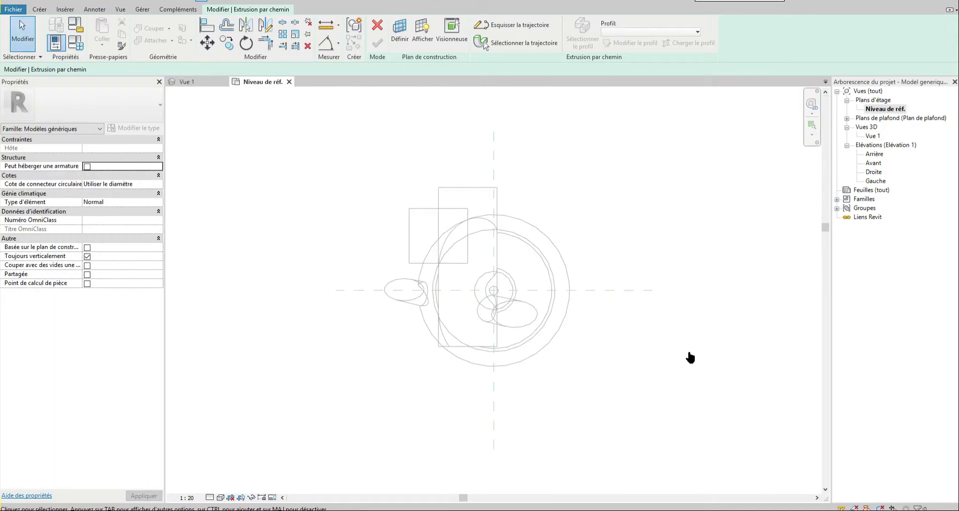
{"action": "left_click", "coordinate": [512, 25]}
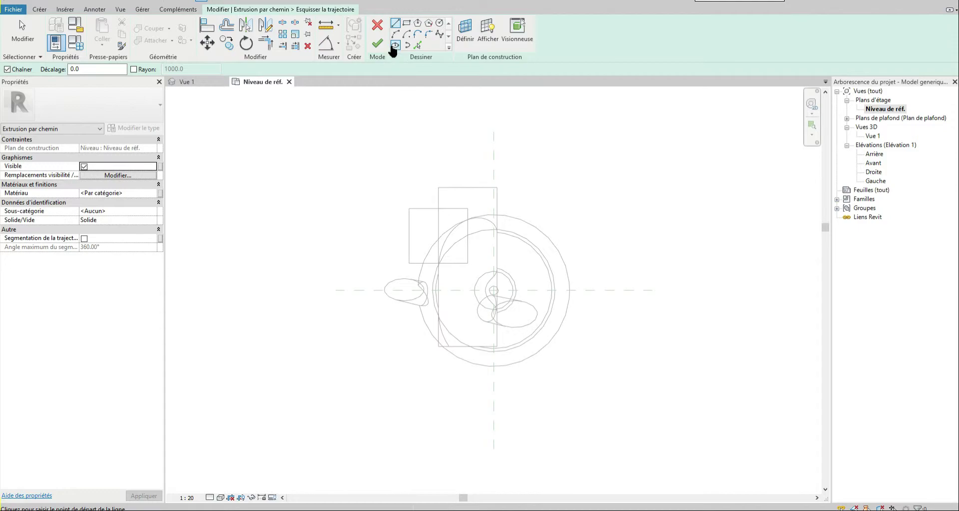
{"action": "left_click", "coordinate": [395, 35]}
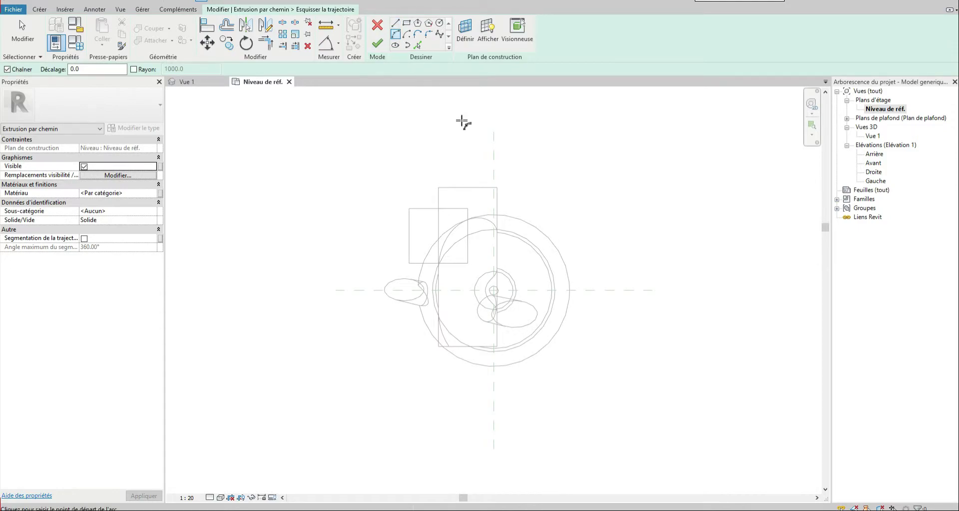
{"action": "left_click", "coordinate": [365, 254]}
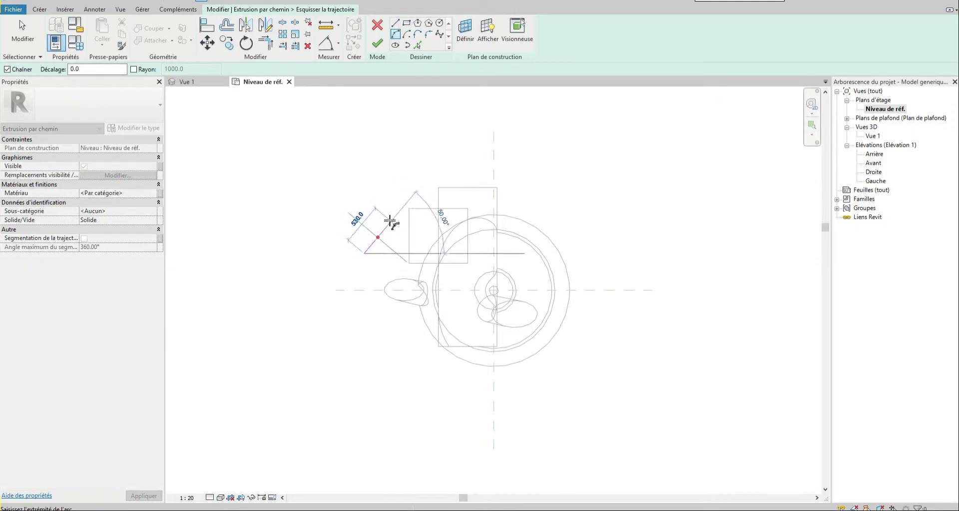
{"action": "left_click", "coordinate": [508, 182]}
{"action": "left_click", "coordinate": [424, 189]}
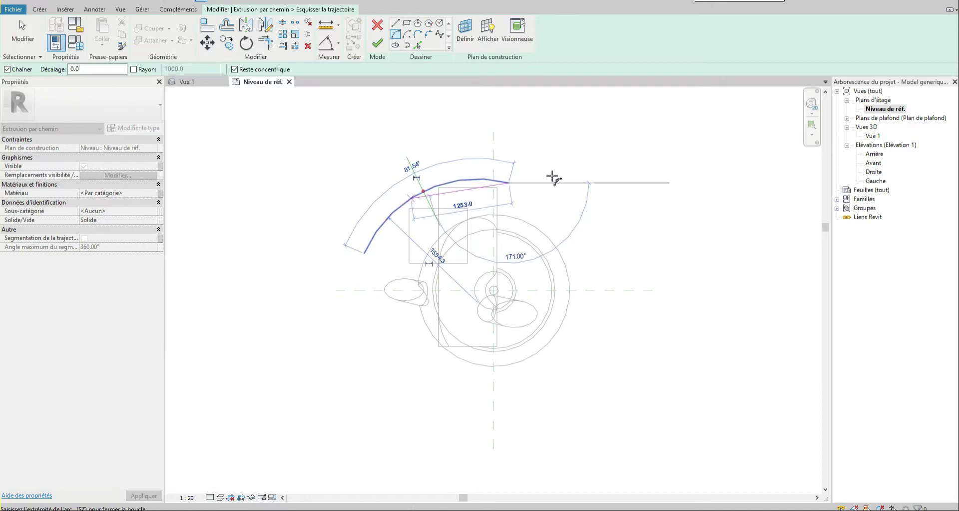
- Continue the path with a straight line down-right and a three-point spline
{"action": "left_click", "coordinate": [394, 23]}
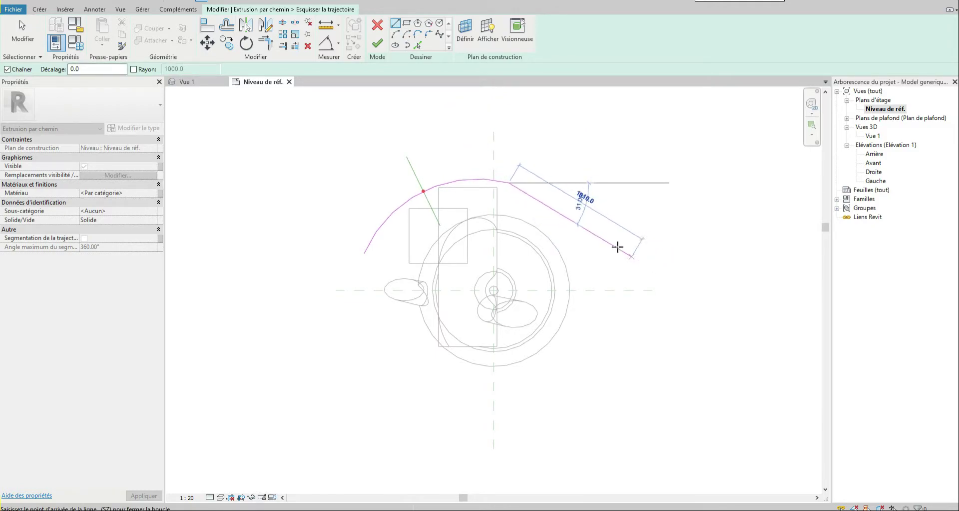
{"action": "left_click", "coordinate": [599, 242]}
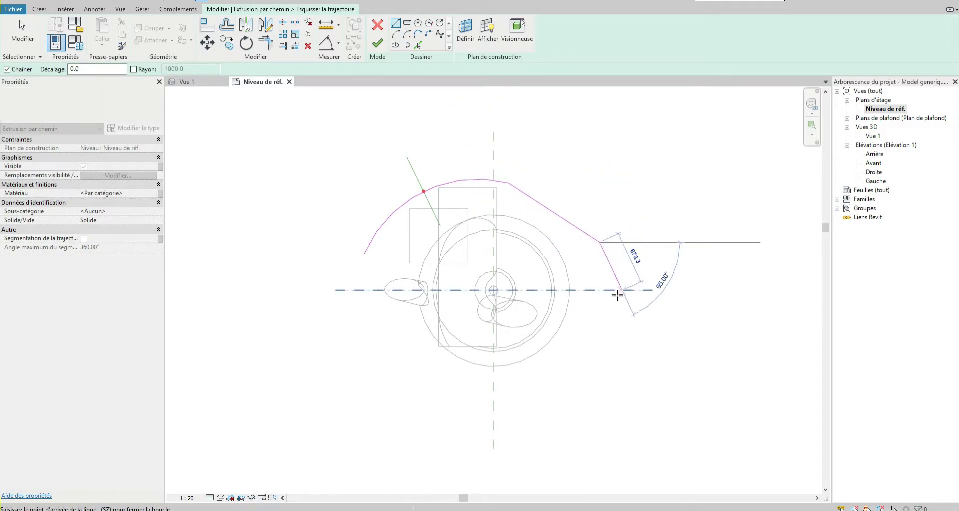
{"action": "left_click", "coordinate": [440, 34]}
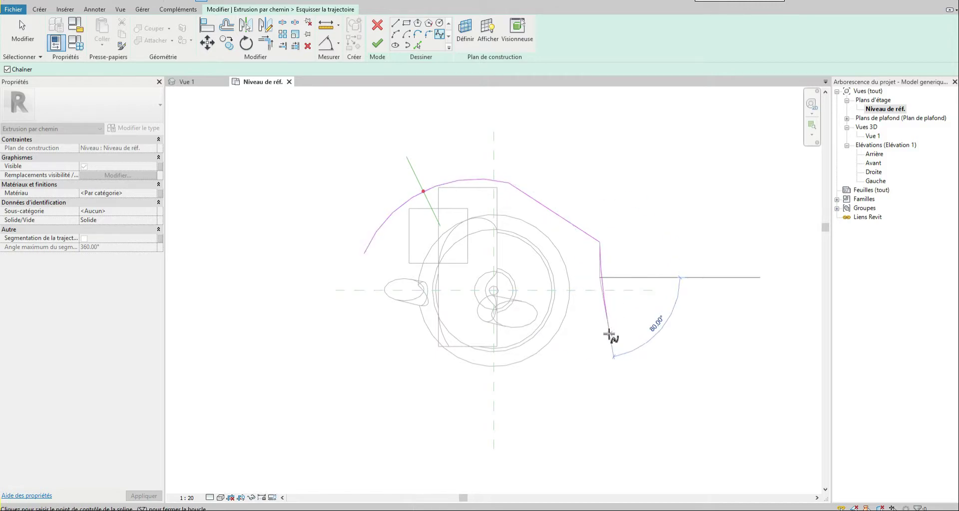
{"action": "left_click", "coordinate": [587, 348]}
{"action": "left_click", "coordinate": [510, 355]}
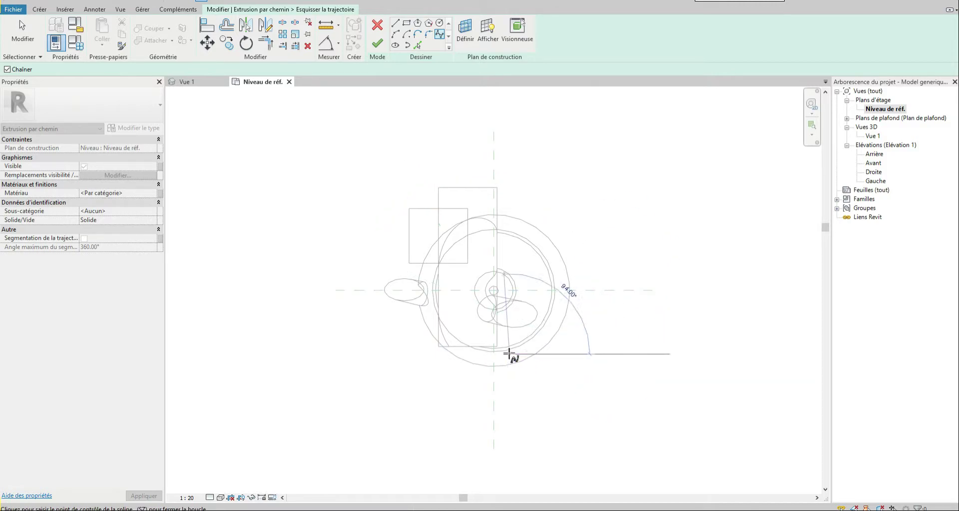
{"action": "left_click", "coordinate": [512, 422]}
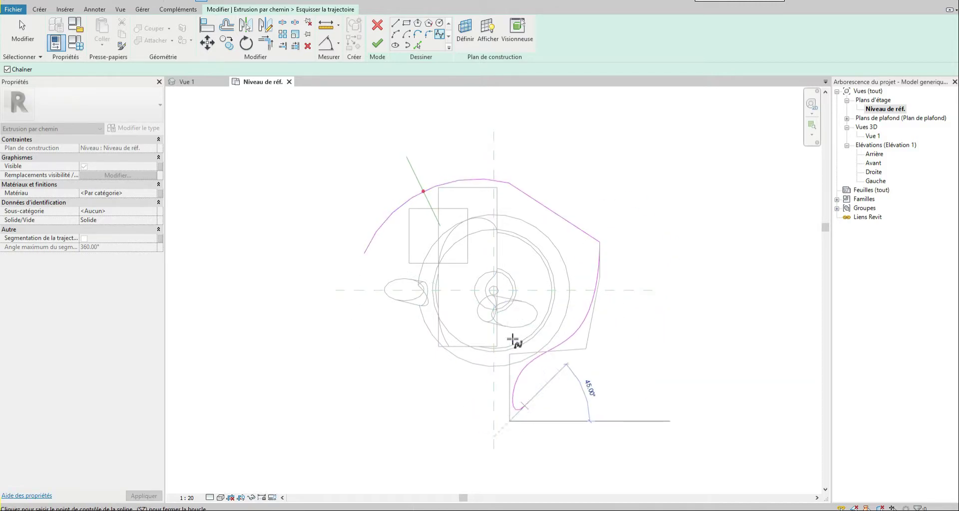
{"action": "left_click", "coordinate": [23, 31]}
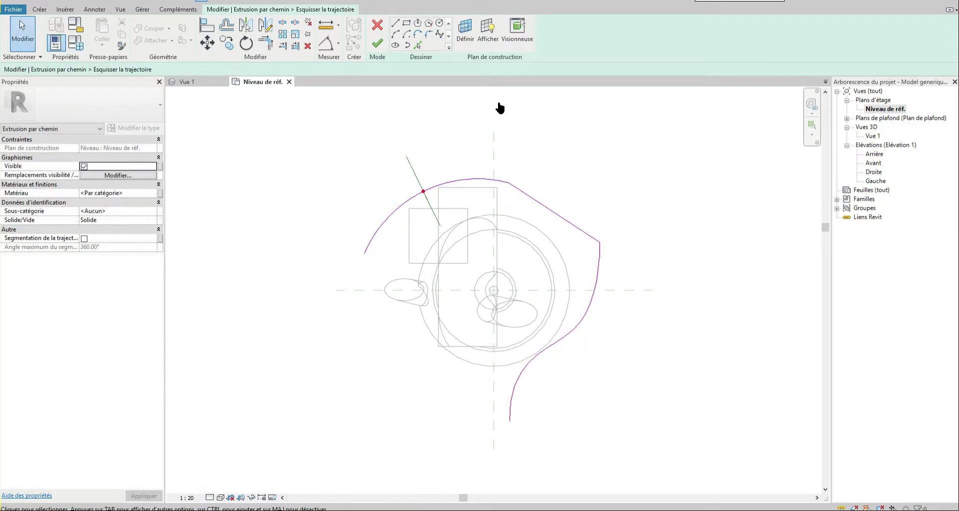
- Accept the path sketch and open Elévation: Gauche to edit the sweep profile
{"action": "left_click", "coordinate": [378, 47]}
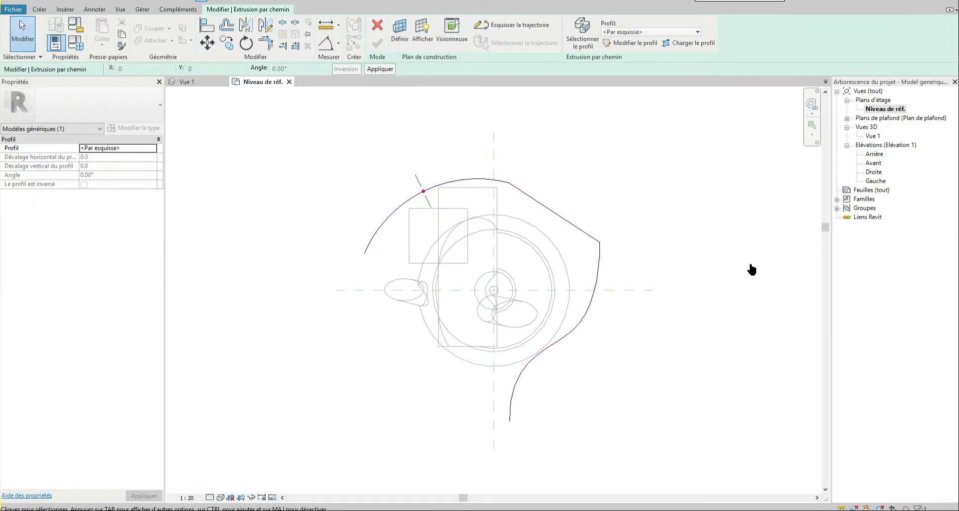
{"action": "left_click", "coordinate": [629, 43]}
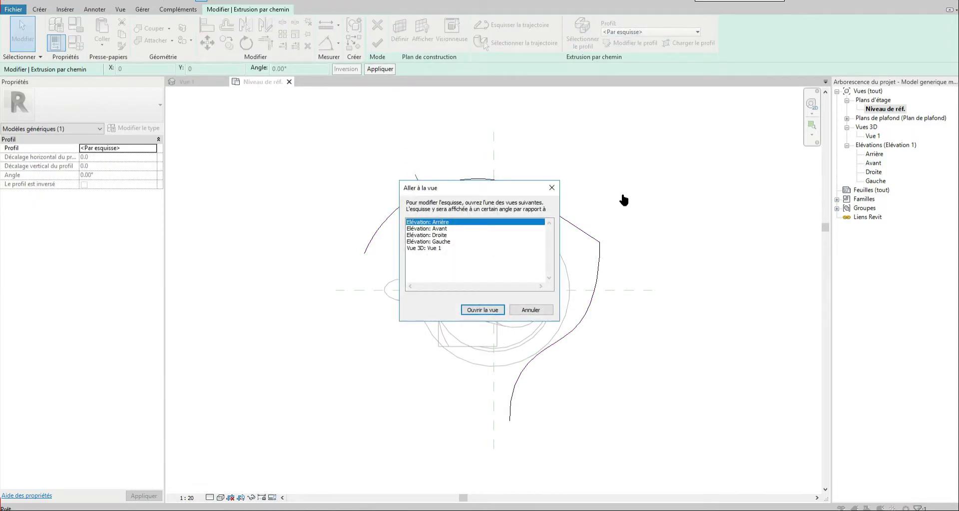
{"action": "left_click", "coordinate": [424, 242]}
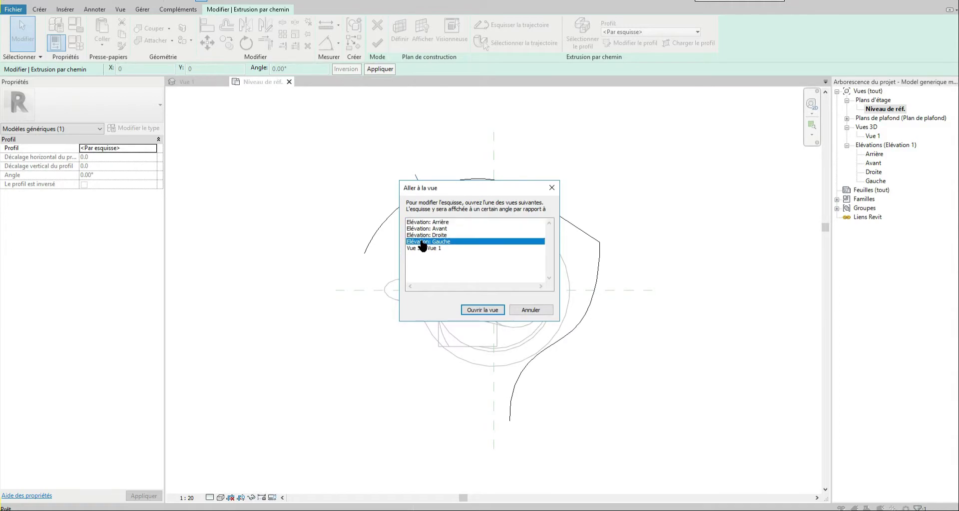
{"action": "left_click", "coordinate": [484, 312]}
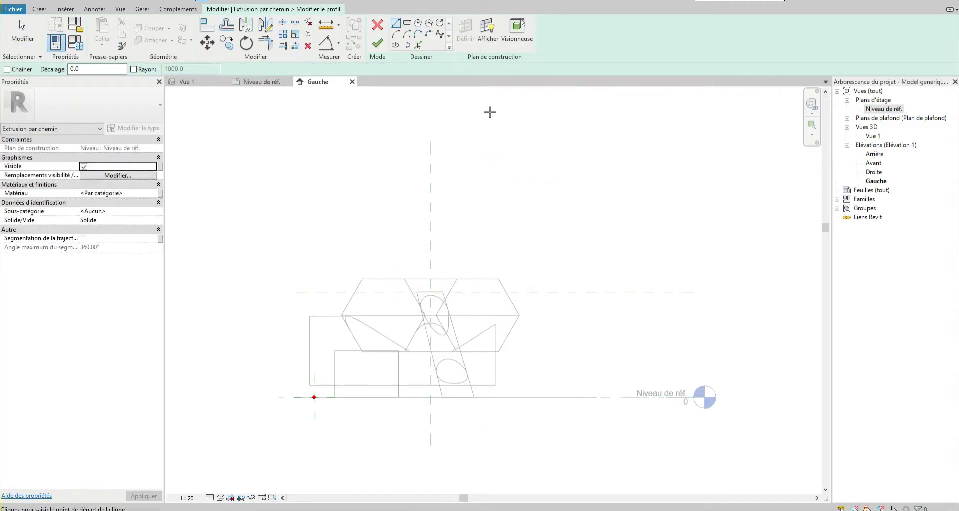
- Draw a circle centred on the reference planes' intersection on the profile plane
{"action": "left_click", "coordinate": [518, 39]}
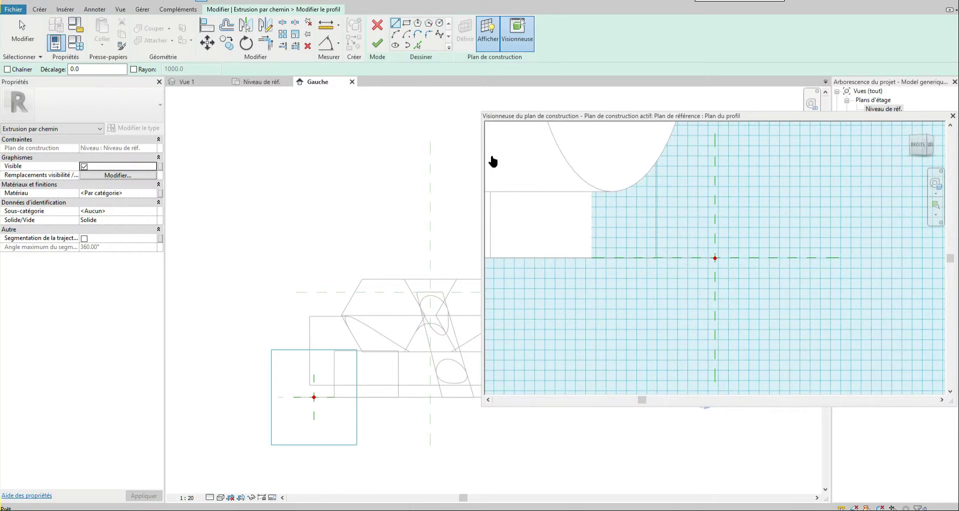
{"action": "left_click", "coordinate": [439, 23]}
{"action": "left_click", "coordinate": [758, 249]}
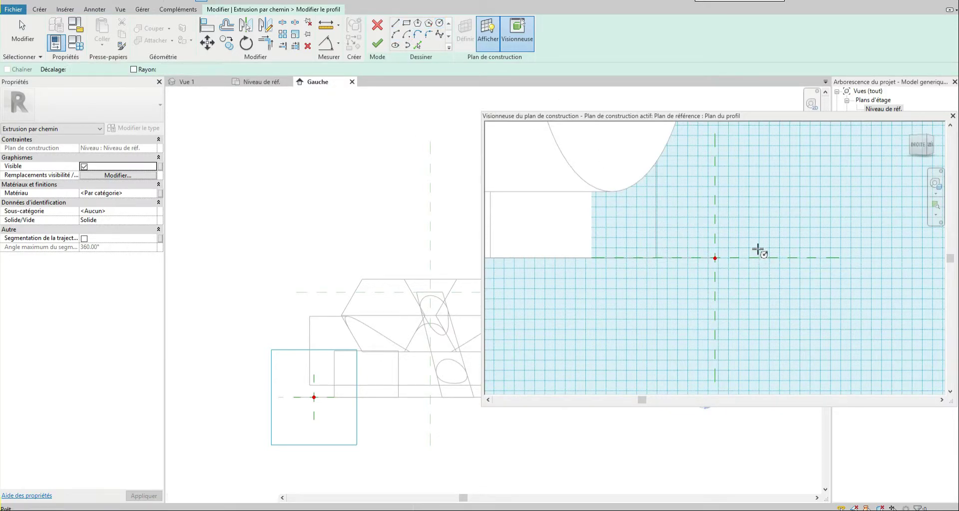
{"action": "left_click", "coordinate": [715, 259]}
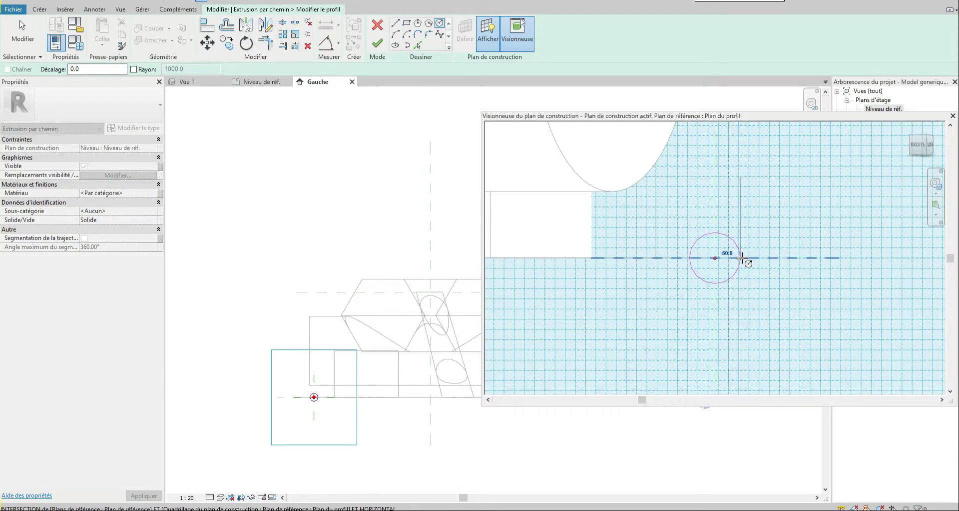
{"action": "left_click", "coordinate": [790, 258]}
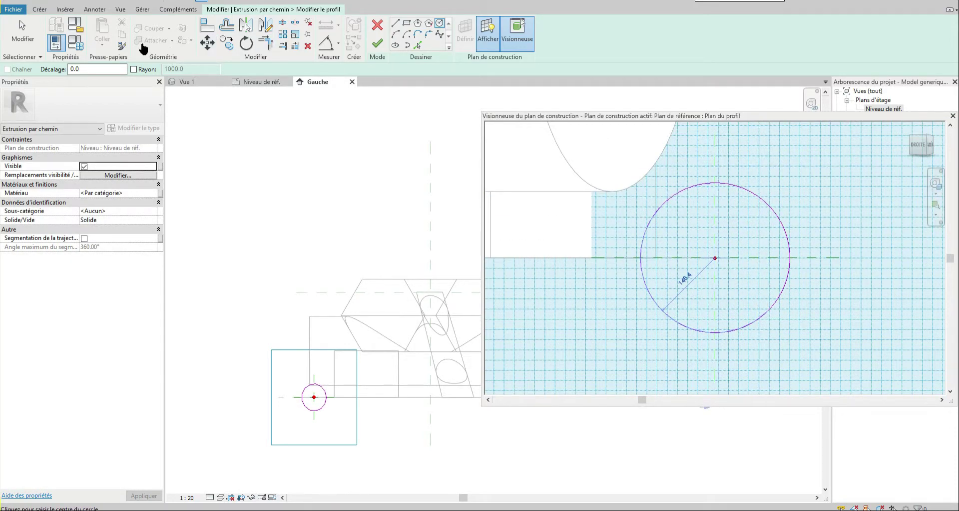
{"action": "left_click", "coordinate": [35, 35]}
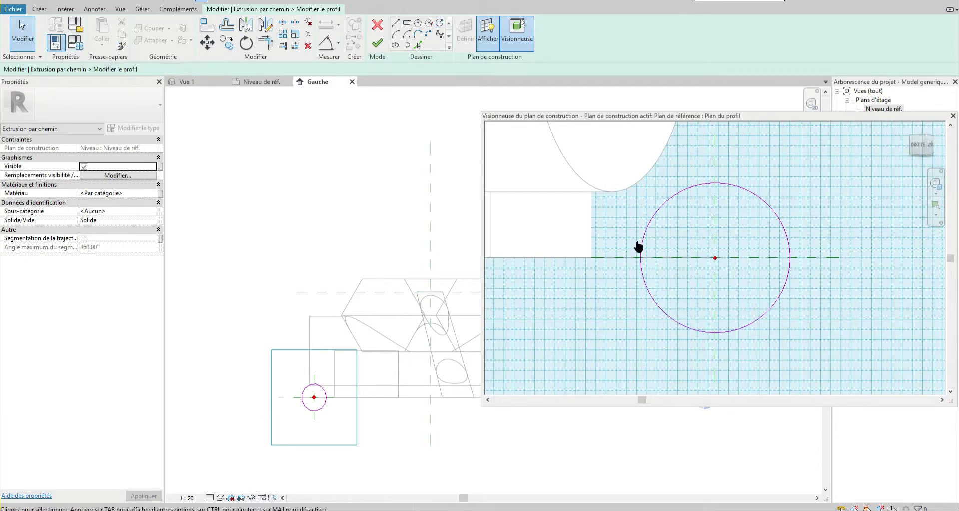
- Set the profile circle's radius to 400.0
{"action": "left_click", "coordinate": [782, 215]}
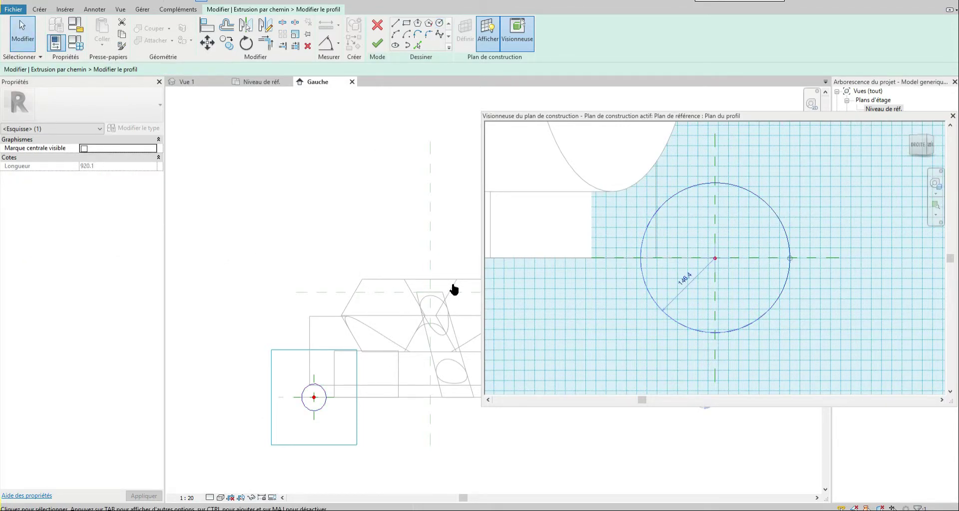
{"action": "left_click", "coordinate": [675, 288]}
{"action": "type", "text": "400"}
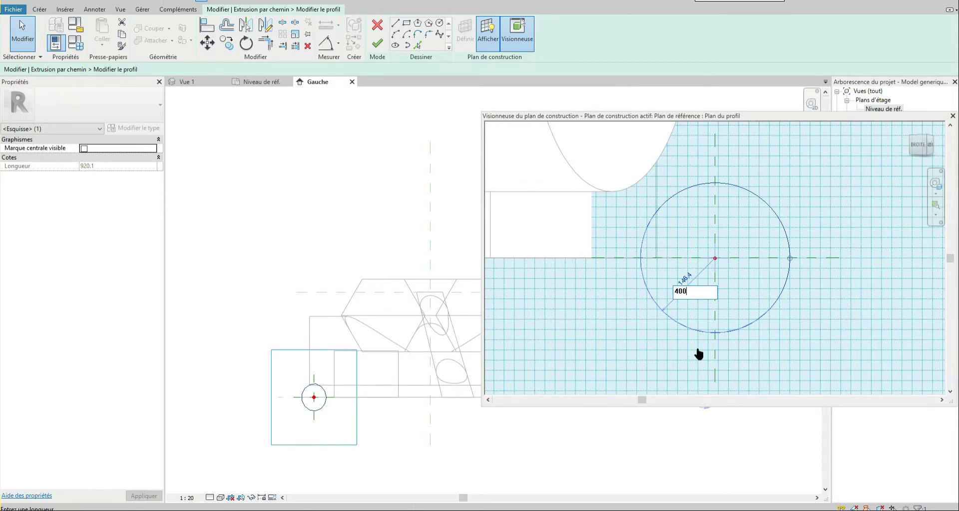
{"action": "key", "text": "Return"}
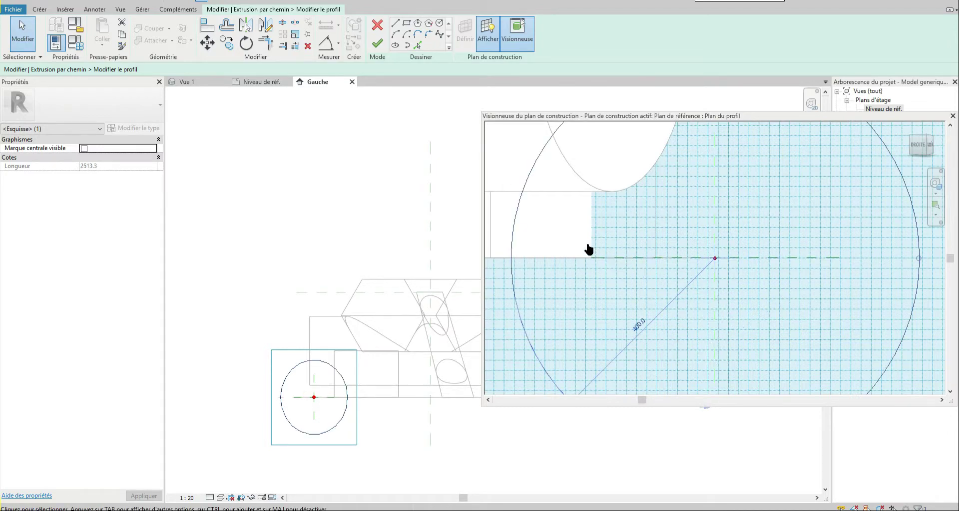
{"action": "scroll", "coordinate": [584, 248], "scroll_direction": "down", "scroll_amount": 1}
{"action": "scroll", "coordinate": [585, 248], "scroll_direction": "down", "scroll_amount": 1}
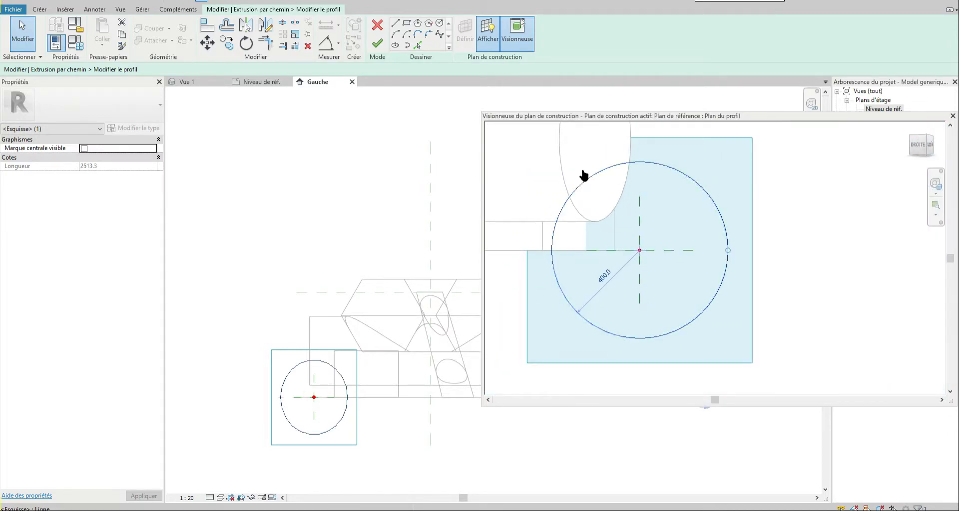
- Finish the circle profile and try completing the sweep, cancelling the failure error
{"action": "left_click", "coordinate": [373, 46]}
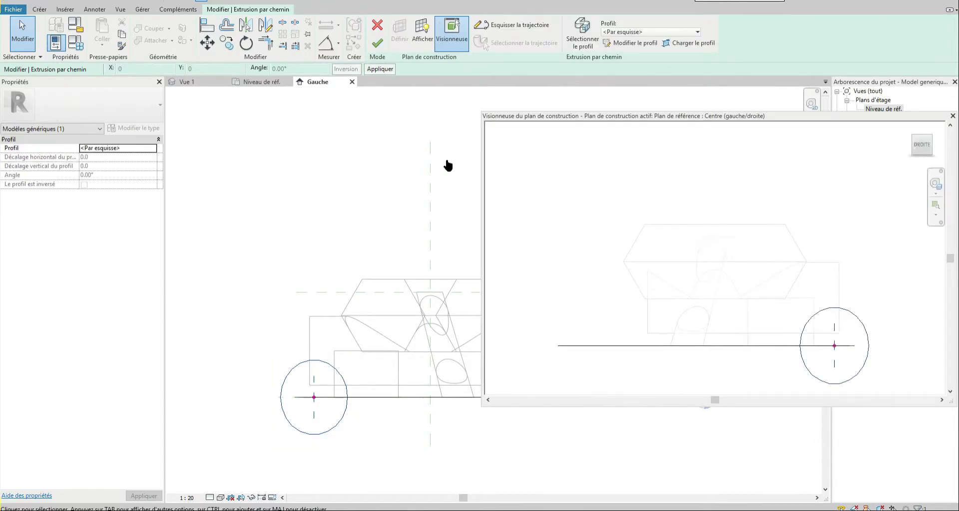
{"action": "left_click", "coordinate": [952, 116]}
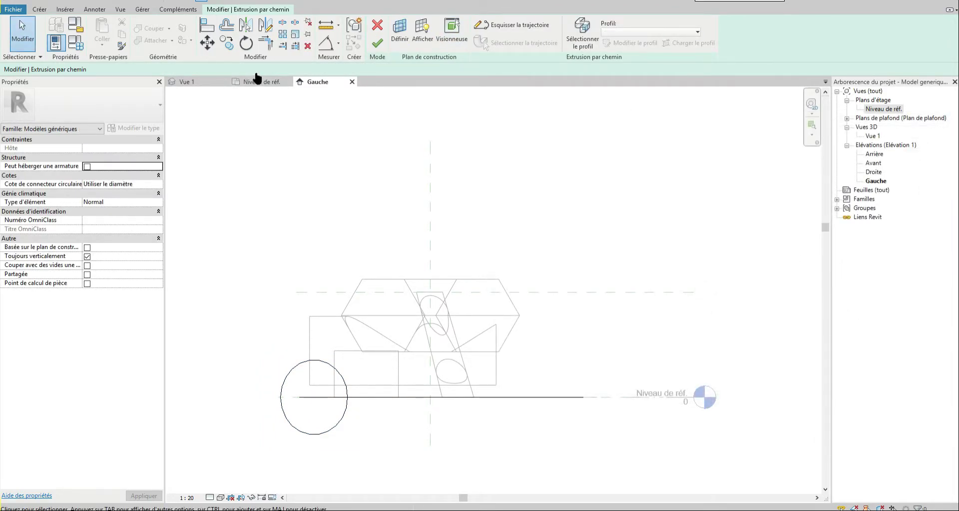
{"action": "left_click", "coordinate": [382, 48]}
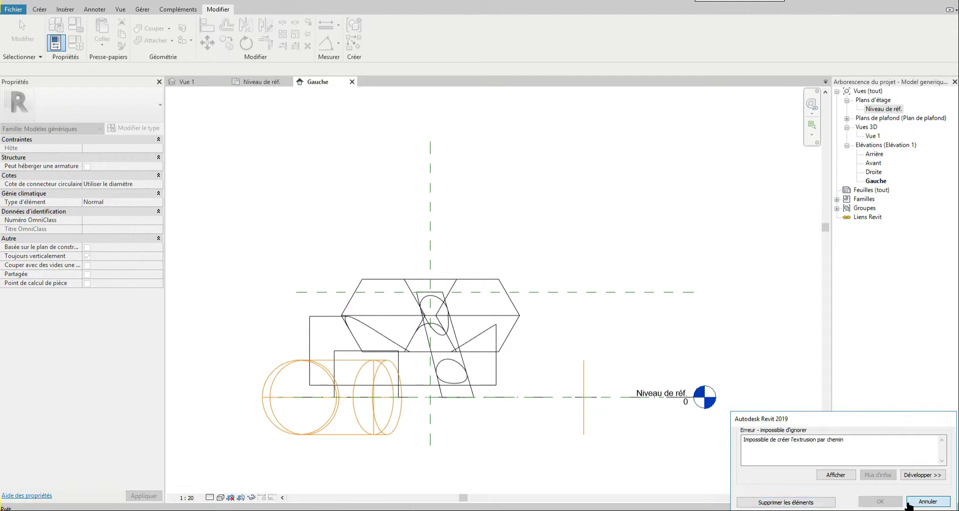
{"action": "left_click", "coordinate": [928, 502]}
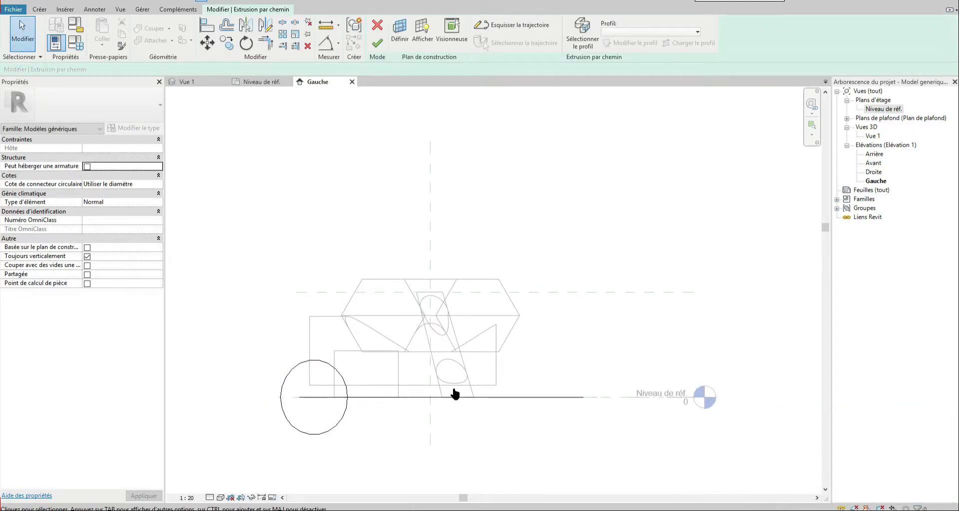
- Select the circle profile and check its plane in the viewer
{"action": "left_click", "coordinate": [324, 366]}
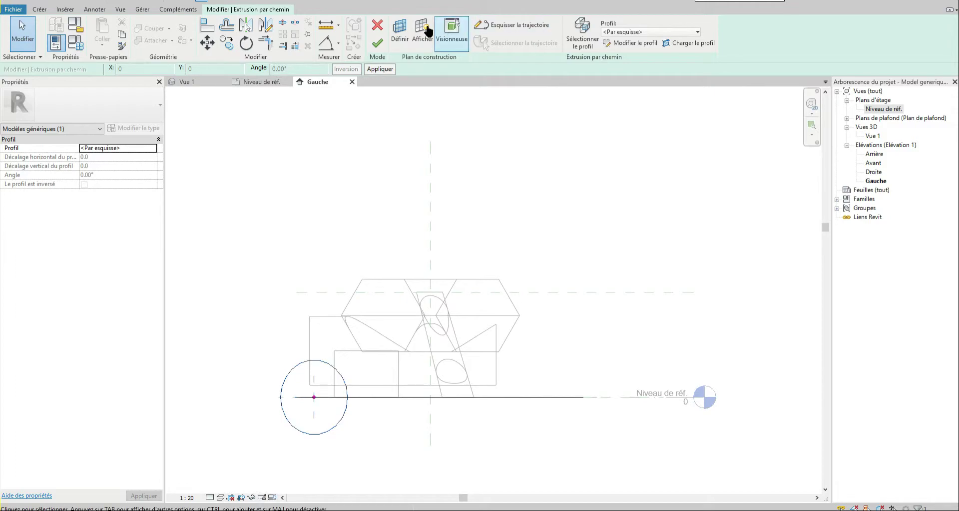
{"action": "left_click", "coordinate": [458, 36]}
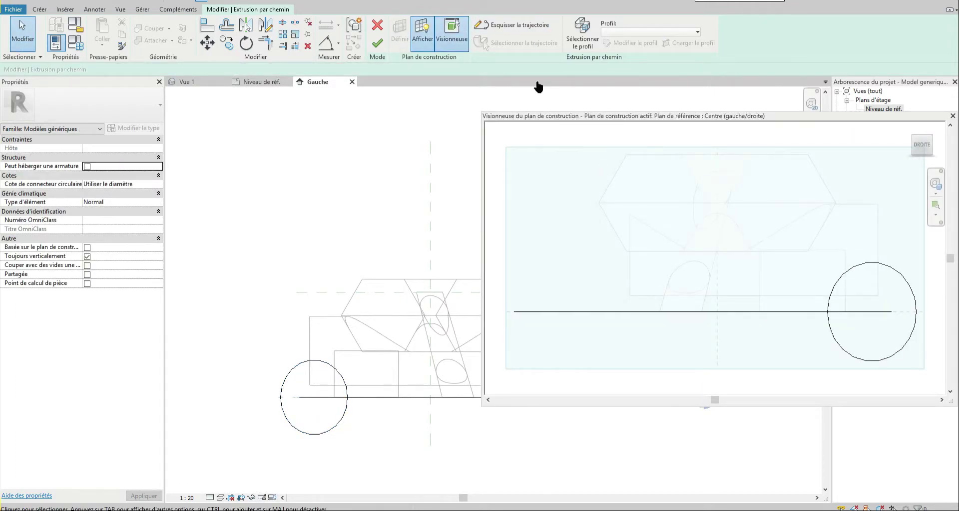
{"action": "left_click", "coordinate": [451, 35]}
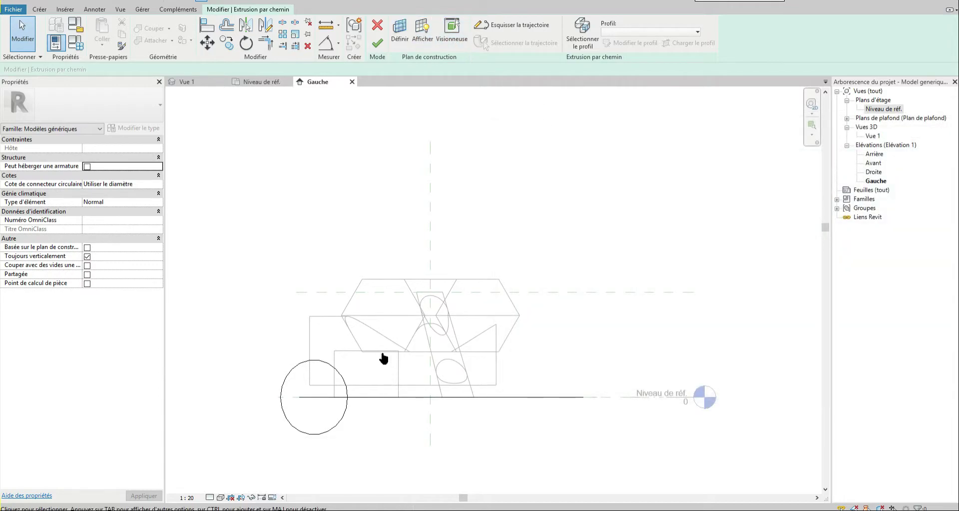
- Reduce the profile circle's radius from 400.0 to 200
{"action": "left_click", "coordinate": [584, 40]}
{"action": "left_click", "coordinate": [615, 44]}
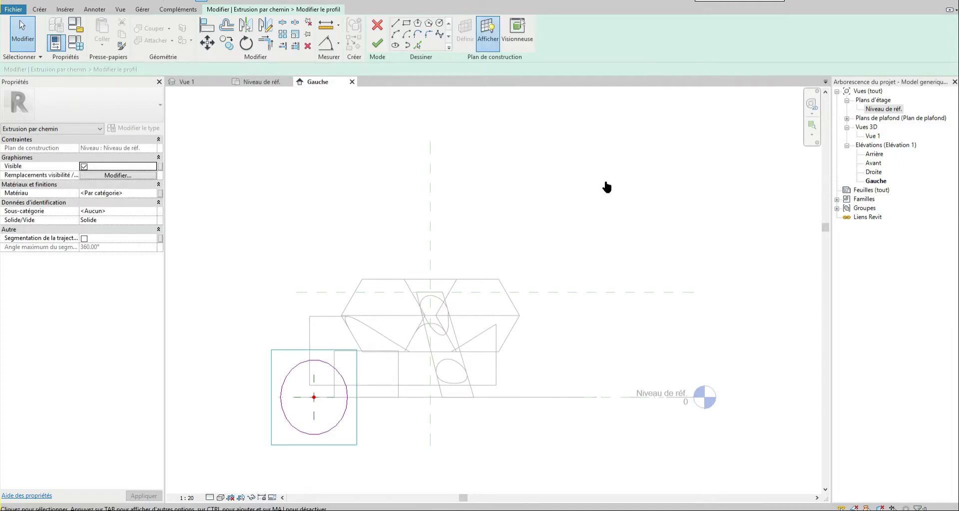
{"action": "left_click", "coordinate": [517, 31]}
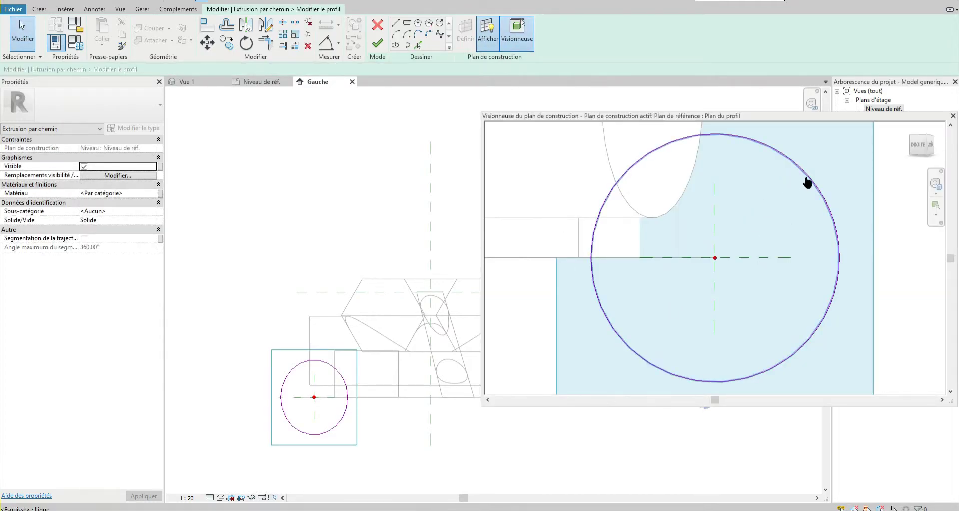
{"action": "left_click", "coordinate": [800, 172]}
{"action": "left_click", "coordinate": [666, 297]}
{"action": "type", "text": "200"}
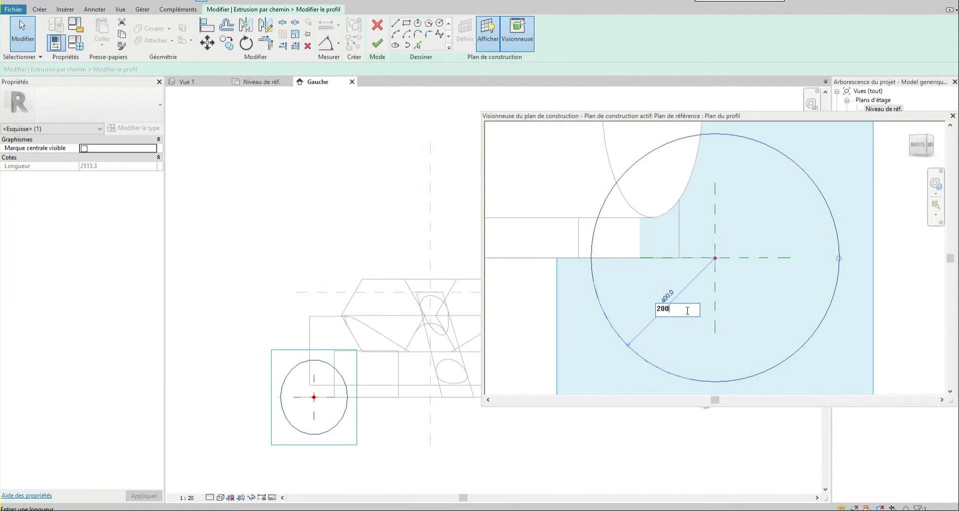
{"action": "key", "text": "Return"}
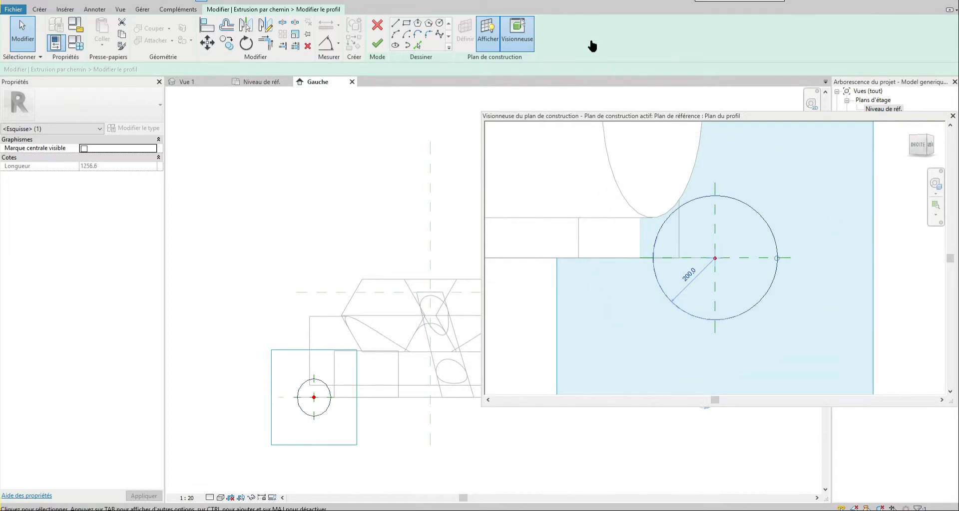
- Retry the sweep, cancel the renewed error, and return to sketching the path
{"action": "left_click", "coordinate": [378, 44]}
{"action": "left_click", "coordinate": [378, 44]}
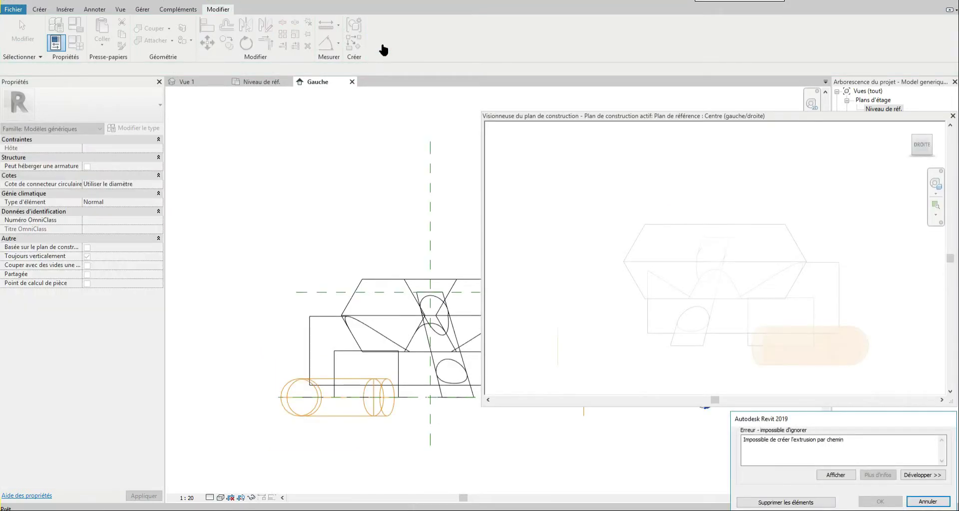
{"action": "left_click", "coordinate": [927, 501]}
{"action": "left_click", "coordinate": [953, 116]}
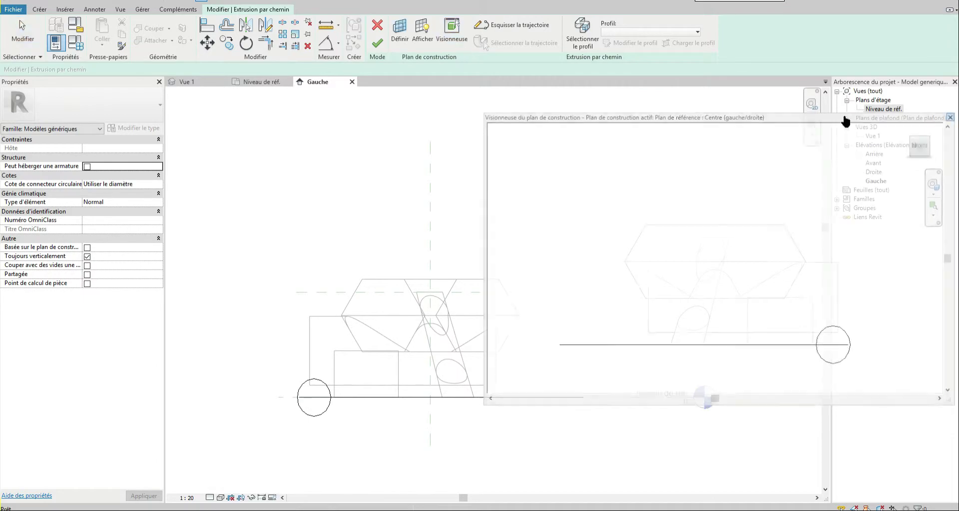
{"action": "left_click", "coordinate": [515, 26]}
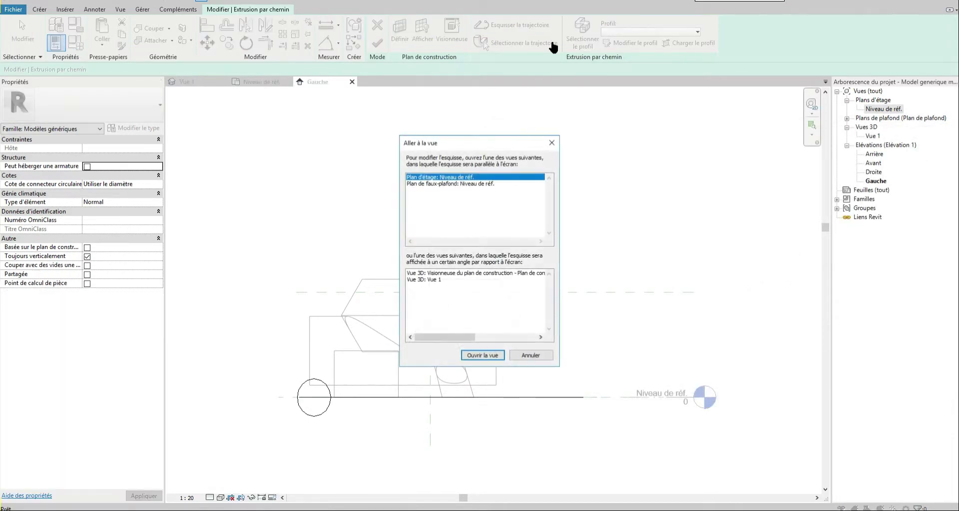
- On Niveau de réf., delete the path's spline and straight segment
{"action": "left_click", "coordinate": [495, 355]}
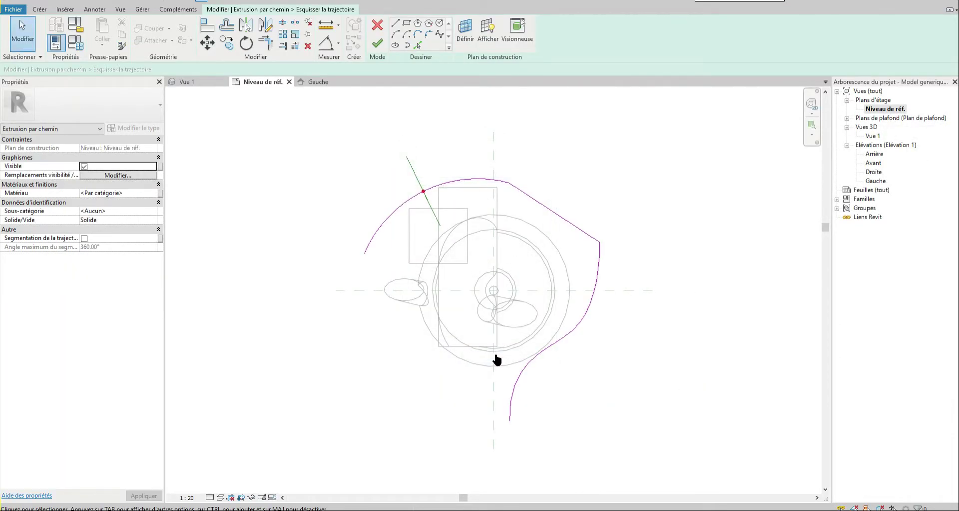
{"action": "left_click", "coordinate": [600, 249]}
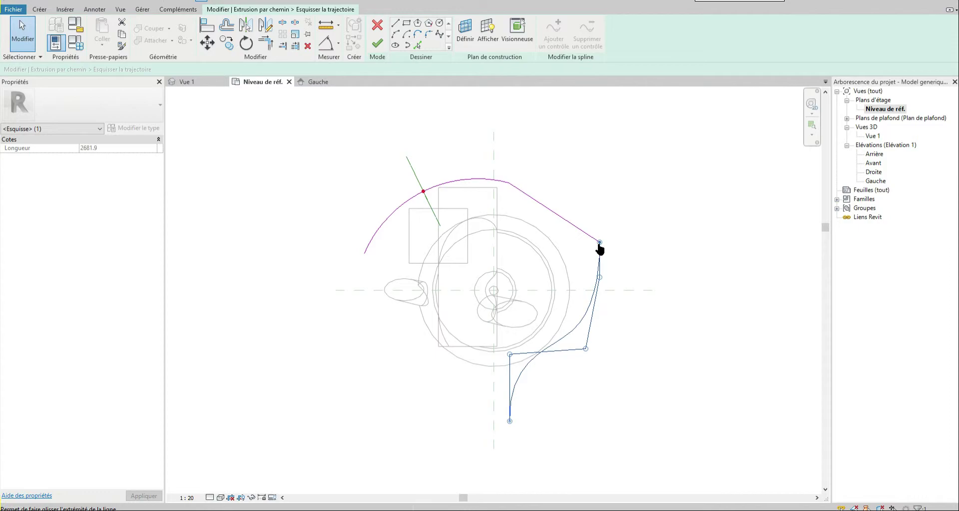
{"action": "key", "text": "Delete"}
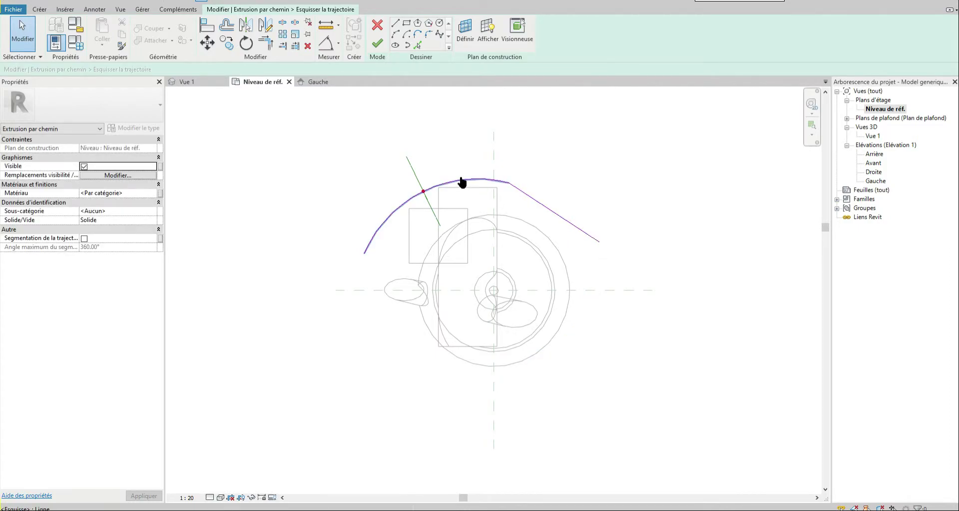
{"action": "left_click", "coordinate": [539, 203]}
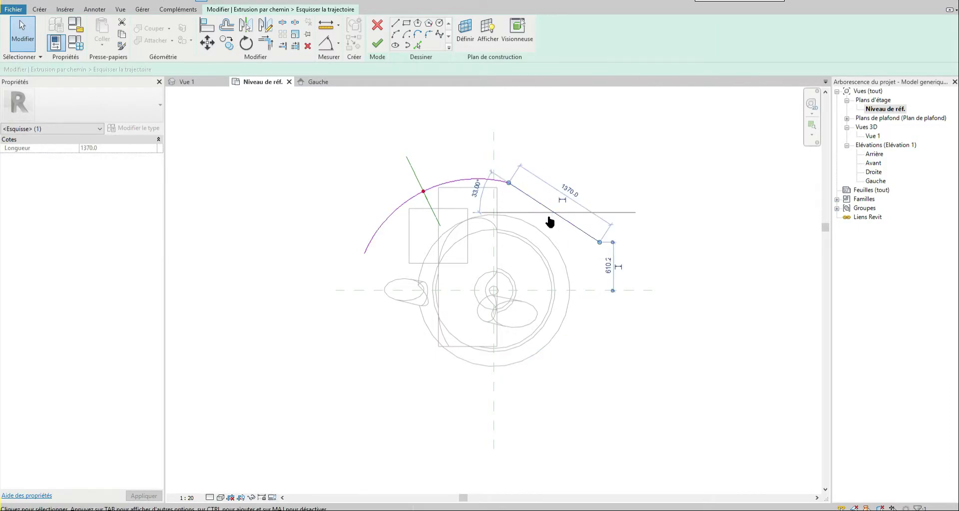
{"action": "key", "text": "Delete"}
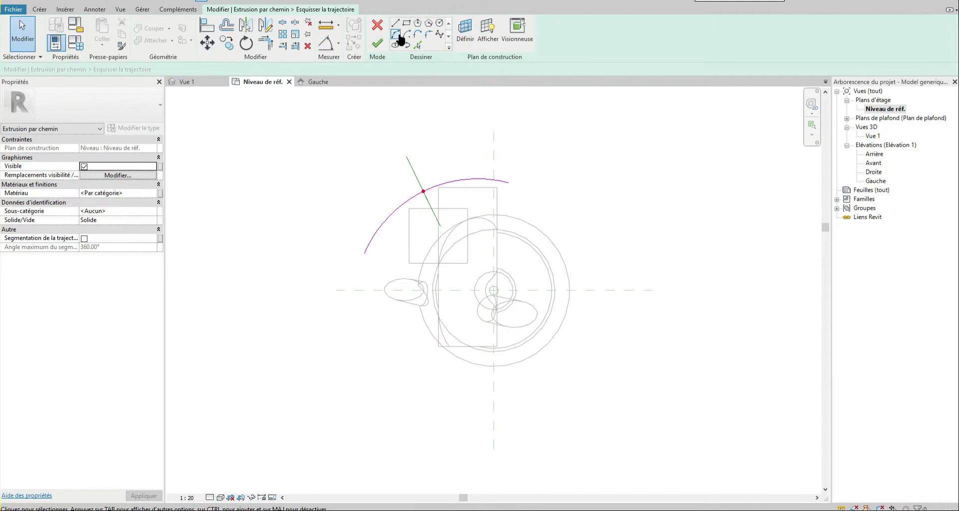
- Draw two chained arcs continuing from the first arc's end and finish the path
{"action": "left_click", "coordinate": [396, 34]}
{"action": "left_click", "coordinate": [508, 183]}
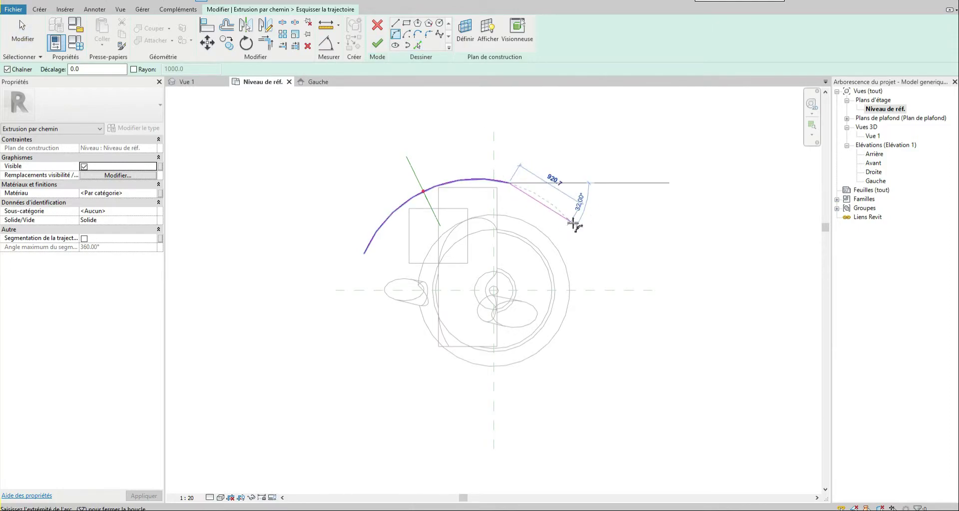
{"action": "left_click", "coordinate": [599, 234]}
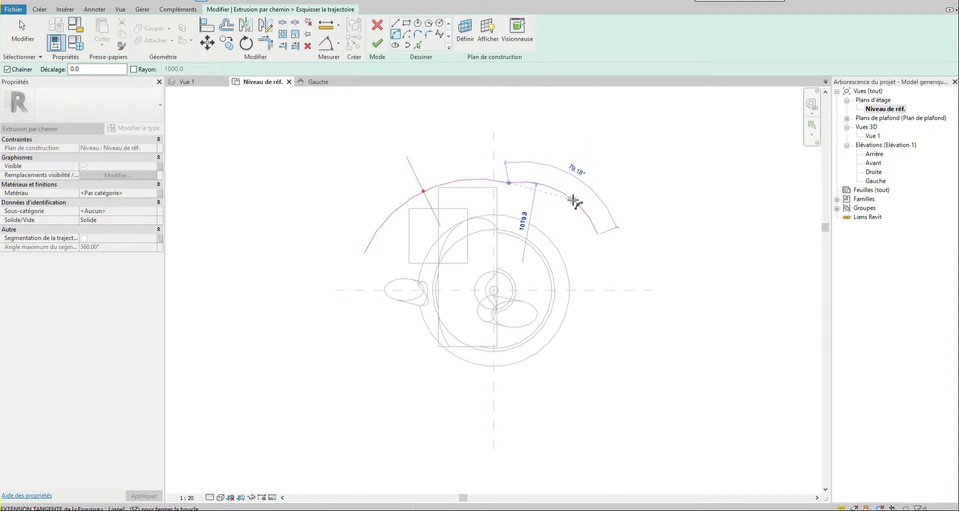
{"action": "left_click", "coordinate": [569, 210]}
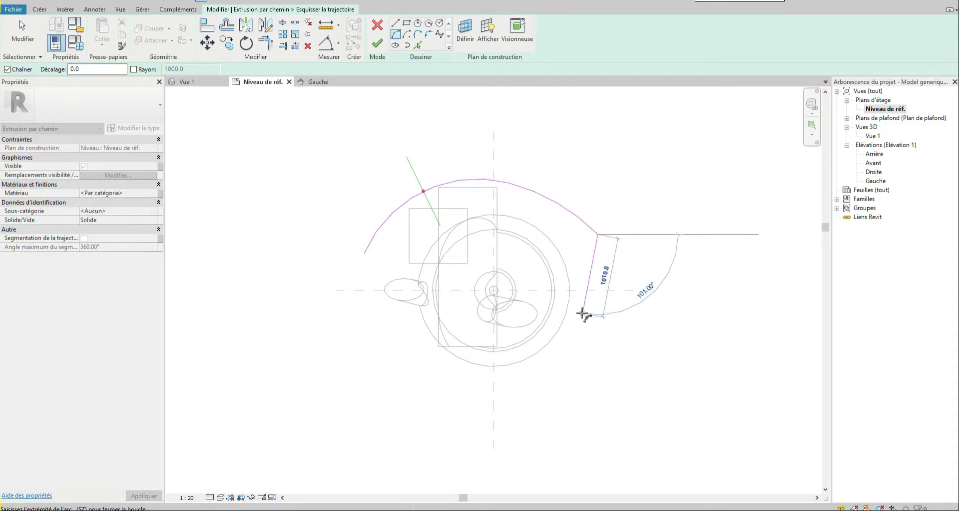
{"action": "left_click", "coordinate": [511, 403]}
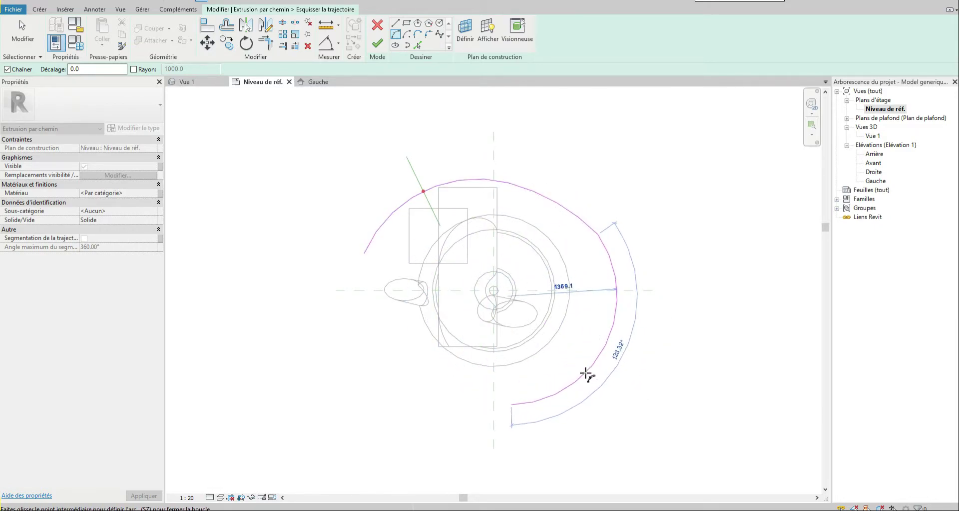
{"action": "left_click", "coordinate": [599, 374]}
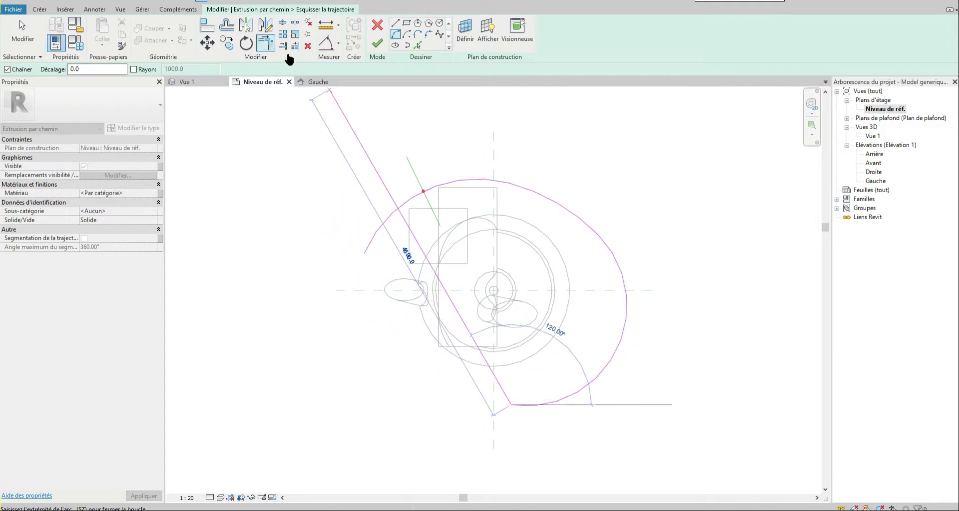
{"action": "left_click", "coordinate": [22, 31]}
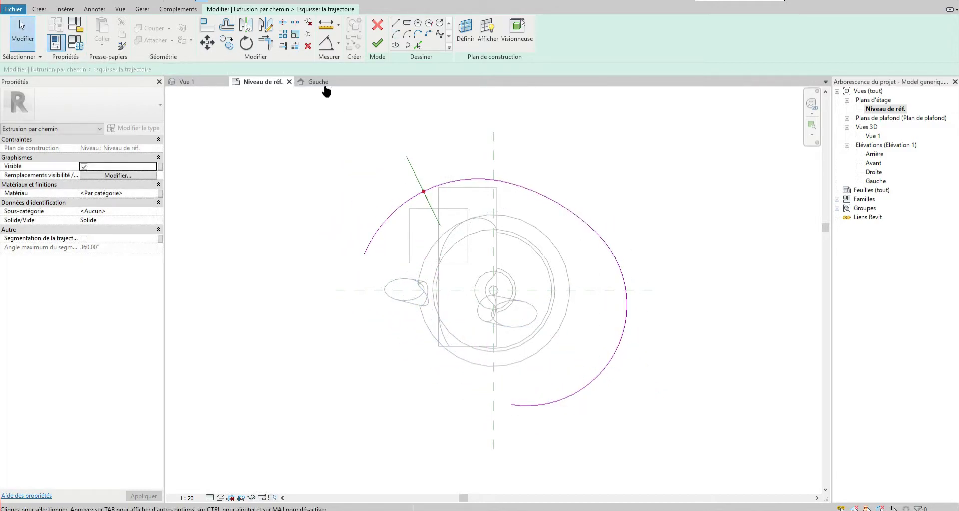
{"action": "left_click", "coordinate": [378, 44]}
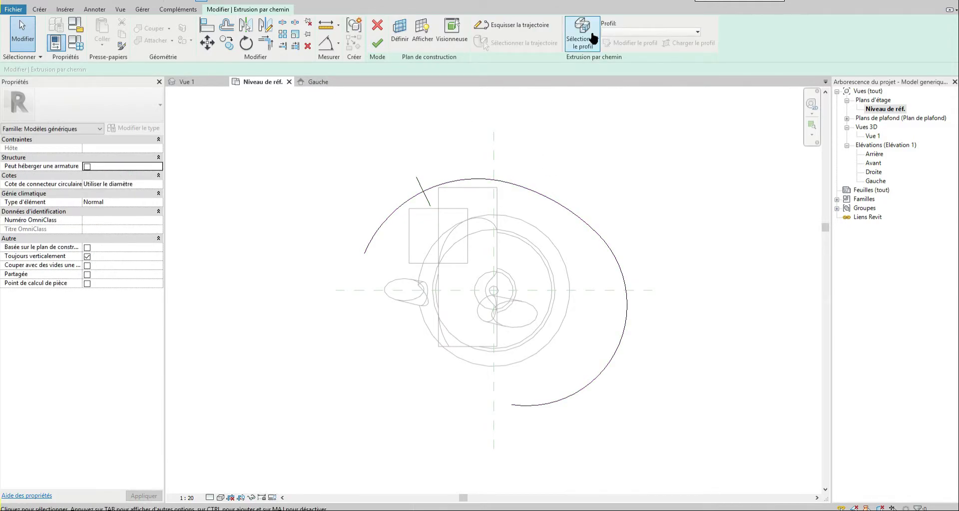
- In the left elevation profile sketch, set the circle radius back to 400
{"action": "left_click", "coordinate": [592, 39]}
{"action": "left_click", "coordinate": [631, 43]}
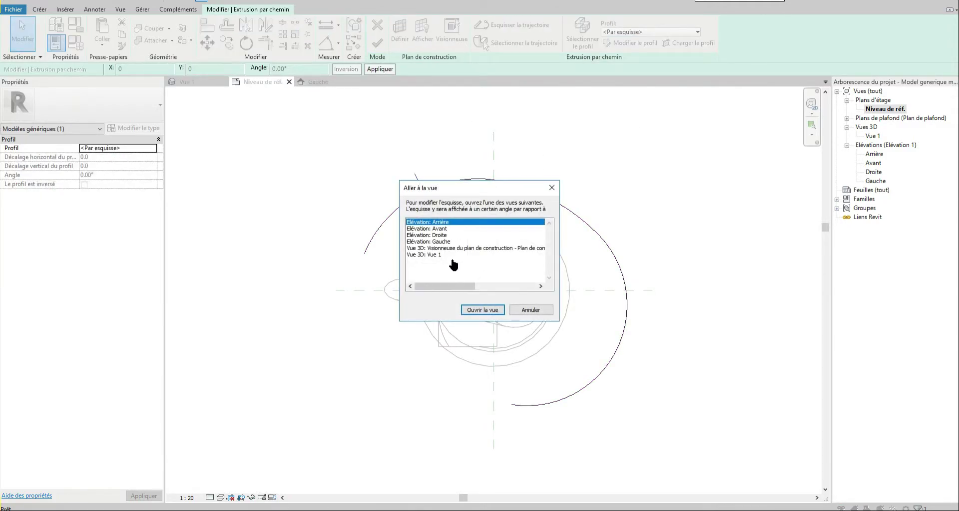
{"action": "double_click", "coordinate": [441, 242]}
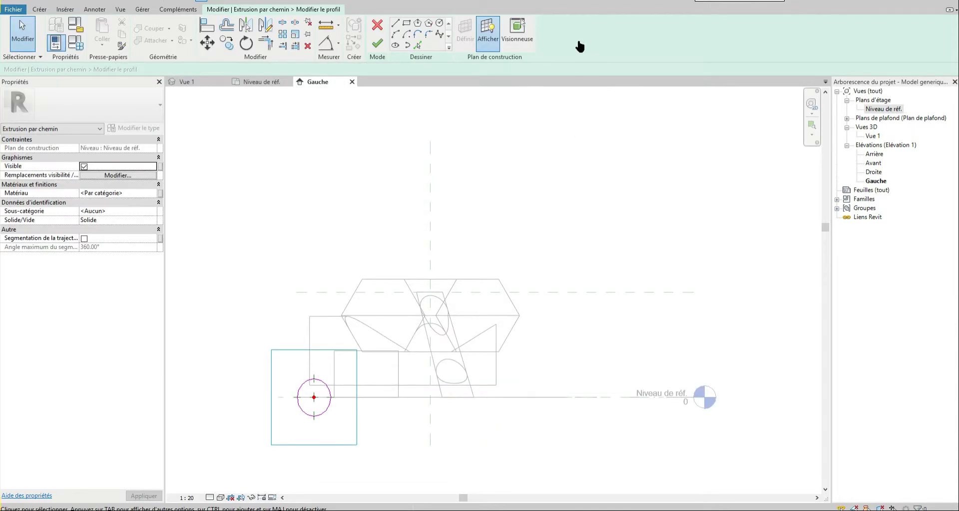
{"action": "left_click", "coordinate": [517, 32]}
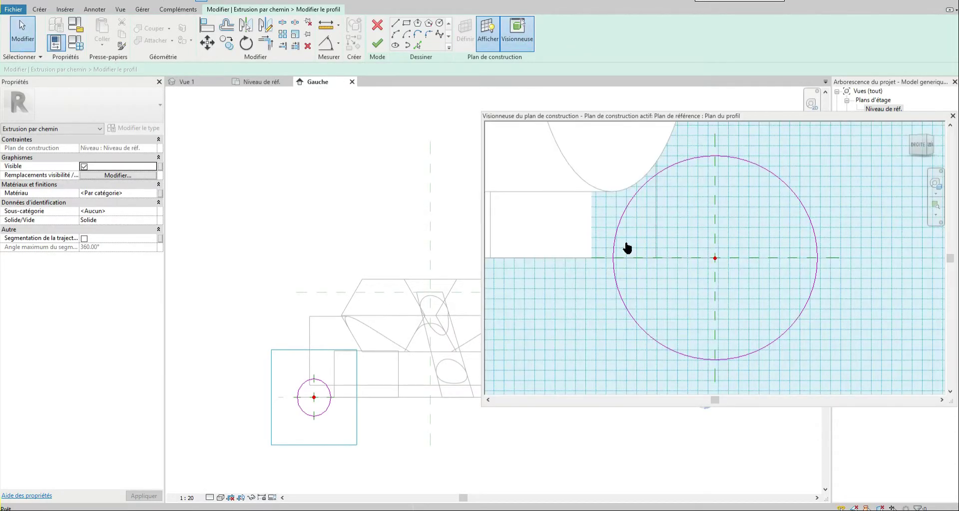
{"action": "left_click", "coordinate": [630, 202]}
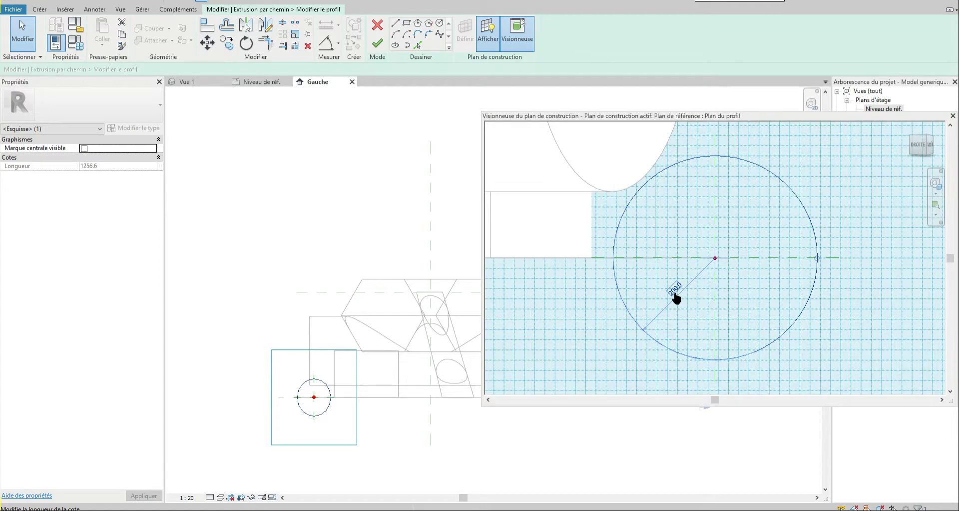
{"action": "left_click", "coordinate": [674, 293]}
{"action": "type", "text": "400"}
{"action": "key", "text": "Return"}
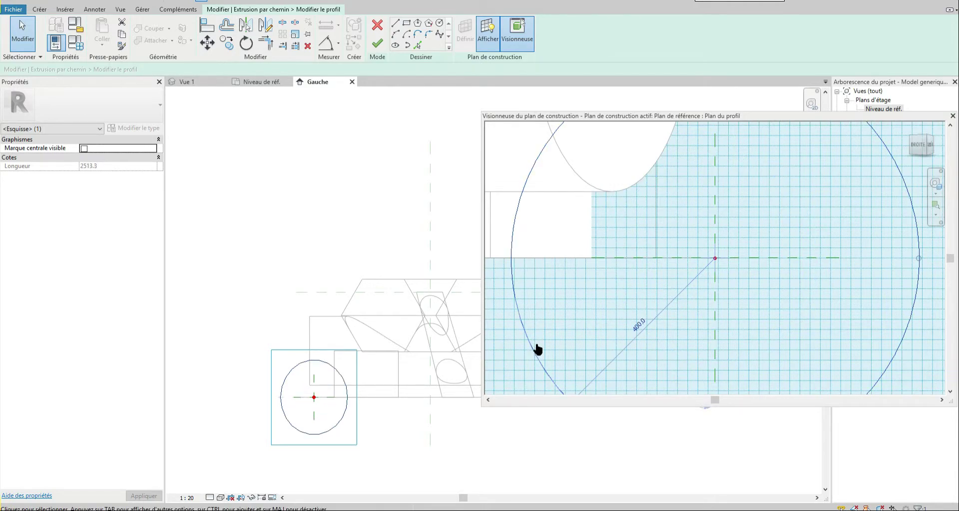
- Finish the profile and sweep, then view the result in 3D view Vue 1
{"action": "left_click", "coordinate": [952, 119]}
{"action": "left_click", "coordinate": [377, 43]}
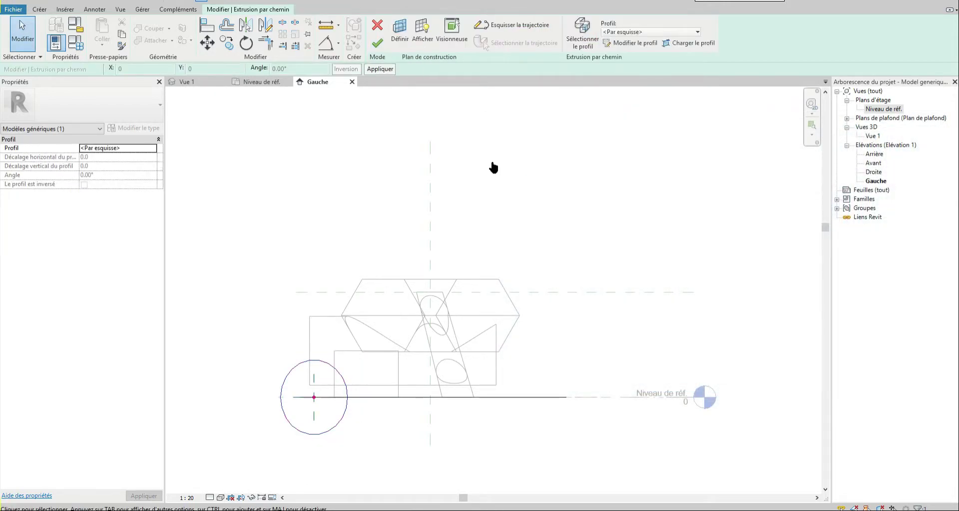
{"action": "left_click", "coordinate": [377, 43]}
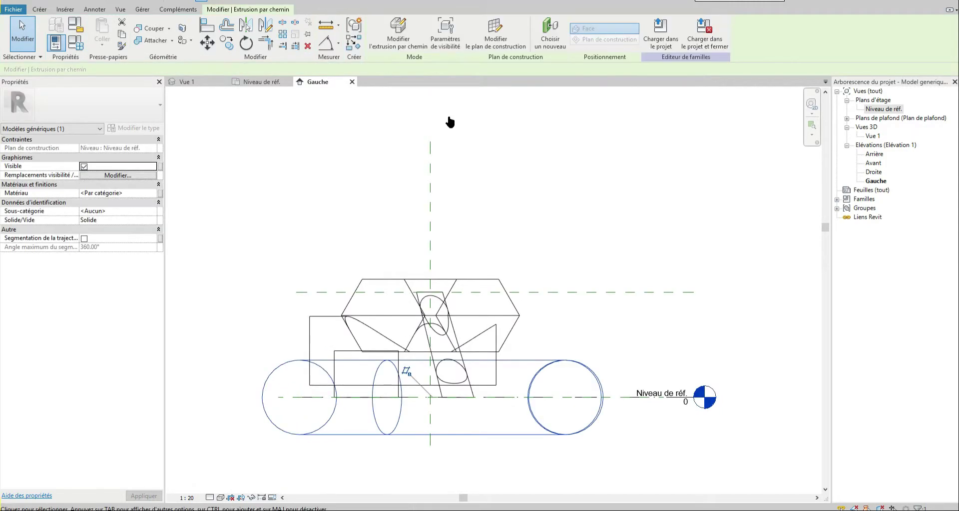
{"action": "double_click", "coordinate": [872, 135]}
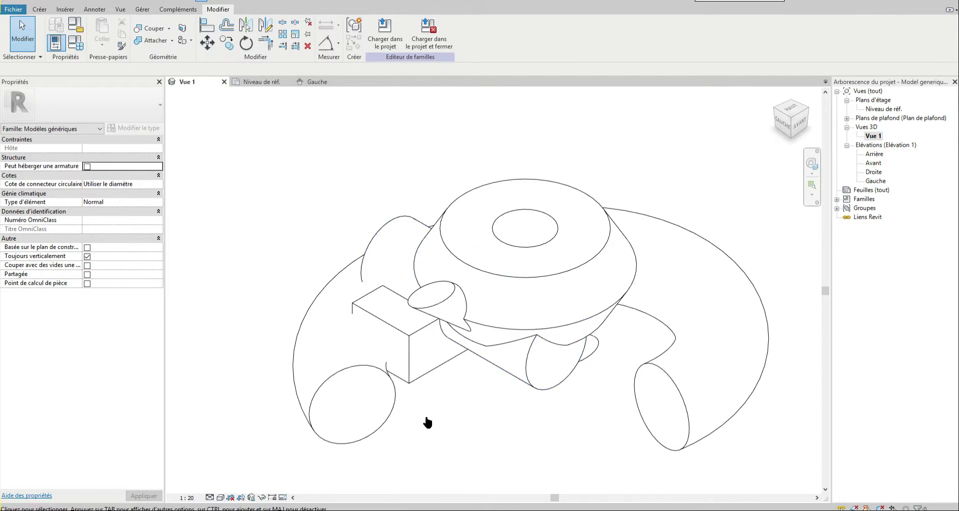
- Join the sweep to the central body with Attacher, orbiting to inspect the result
{"action": "scroll", "coordinate": [438, 391], "scroll_direction": "down", "scroll_amount": 3}
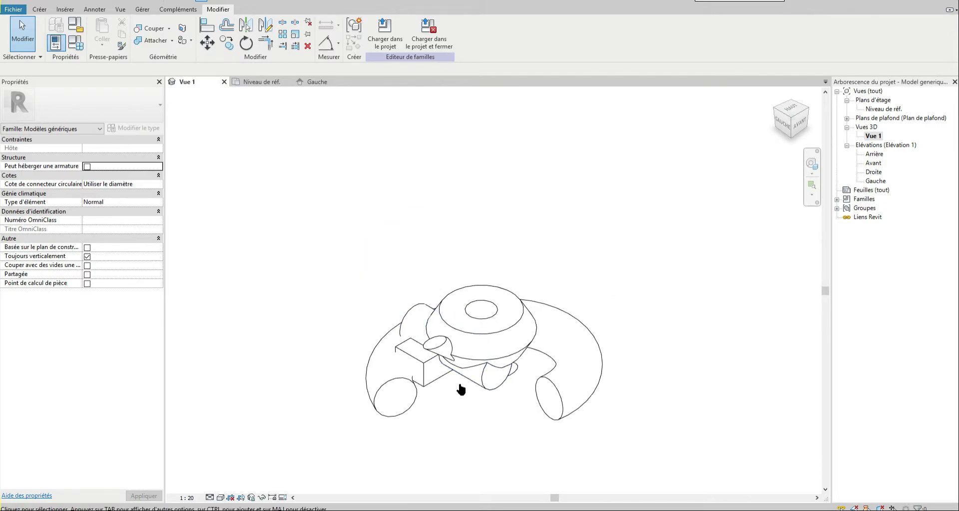
{"action": "mouse_move", "coordinate": [461, 390]}
{"action": "middle_mouse_down", "text": "shift"}
{"action": "mouse_move", "coordinate": [617, 407]}
{"action": "mouse_move", "coordinate": [796, 314]}
{"action": "mouse_move", "coordinate": [739, 417]}
{"action": "mouse_move", "coordinate": [511, 409]}
{"action": "mouse_move", "coordinate": [398, 385]}
{"action": "mouse_move", "coordinate": [466, 398]}
{"action": "mouse_move", "coordinate": [439, 377]}
{"action": "middle_mouse_up", "text": "shift"}
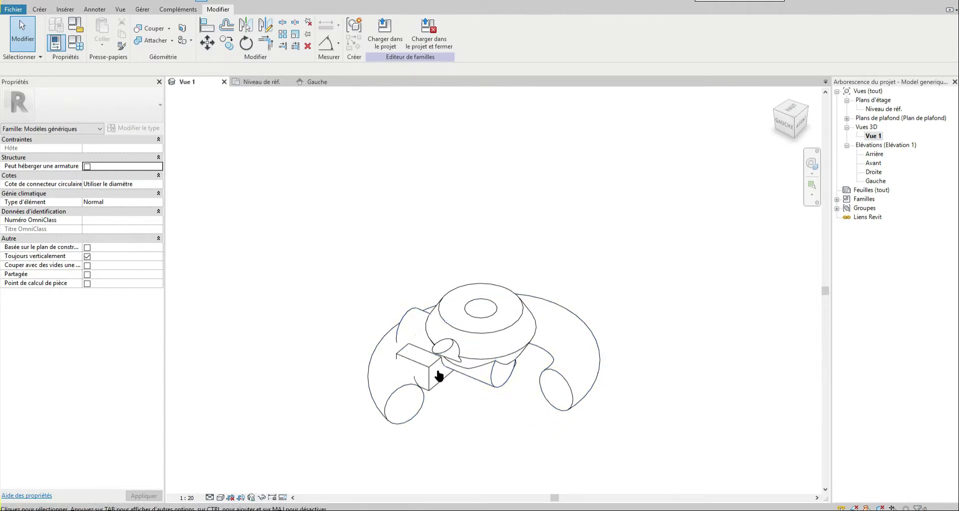
{"action": "left_click", "coordinate": [150, 40]}
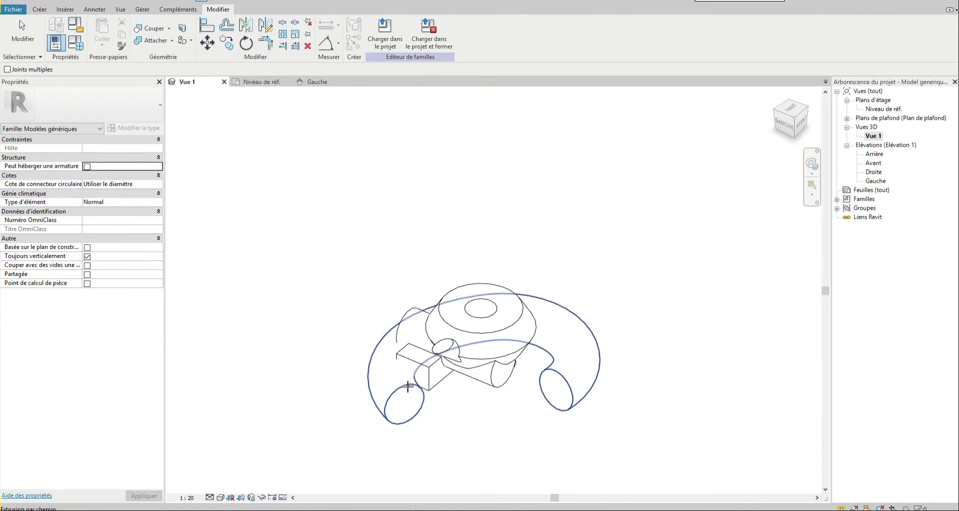
{"action": "left_click", "coordinate": [408, 387]}
{"action": "left_click", "coordinate": [429, 372]}
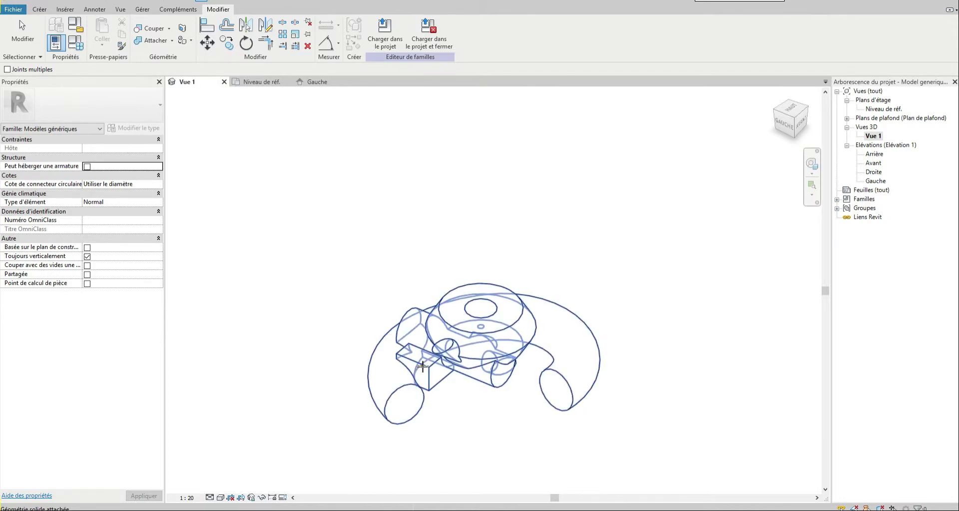
{"action": "mouse_move", "coordinate": [472, 462]}
{"action": "middle_mouse_down", "text": "shift"}
{"action": "mouse_move", "coordinate": [519, 417]}
{"action": "mouse_move", "coordinate": [274, 327]}
{"action": "mouse_move", "coordinate": [169, 374]}
{"action": "mouse_move", "coordinate": [60, 313]}
{"action": "mouse_move", "coordinate": [242, 162]}
{"action": "mouse_move", "coordinate": [394, 154]}
{"action": "mouse_move", "coordinate": [606, 237]}
{"action": "mouse_move", "coordinate": [509, 439]}
{"action": "middle_mouse_up", "text": "shift"}
{"action": "scroll", "coordinate": [470, 409], "scroll_direction": "up", "scroll_amount": 1}
{"action": "scroll", "coordinate": [423, 386], "scroll_direction": "up", "scroll_amount": 1}
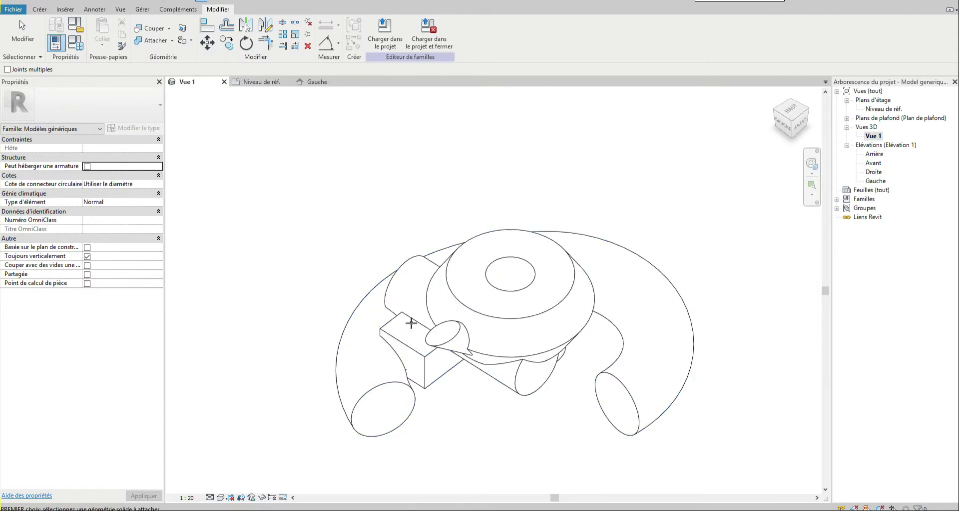
- Use Détacher la géométrie to unjoin the sweep from the other solids
{"action": "left_click", "coordinate": [172, 41]}
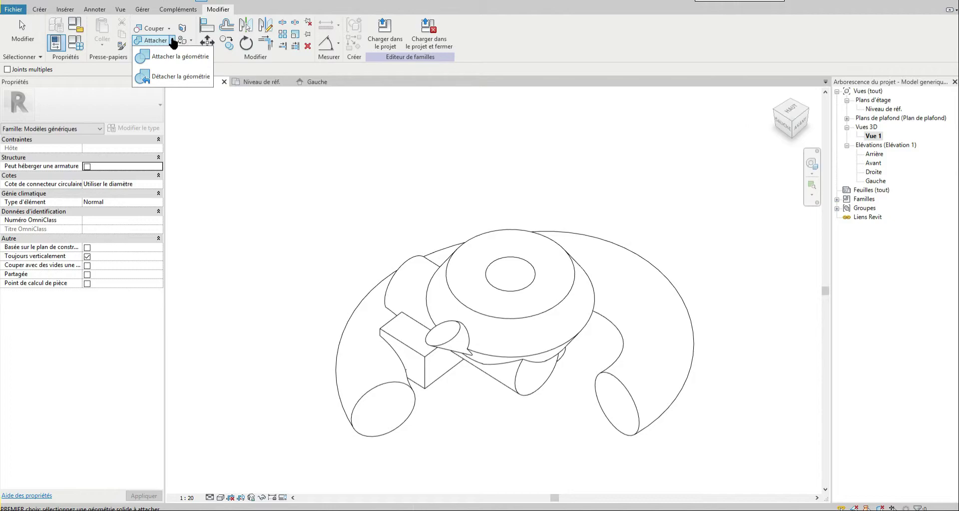
{"action": "left_click", "coordinate": [165, 78]}
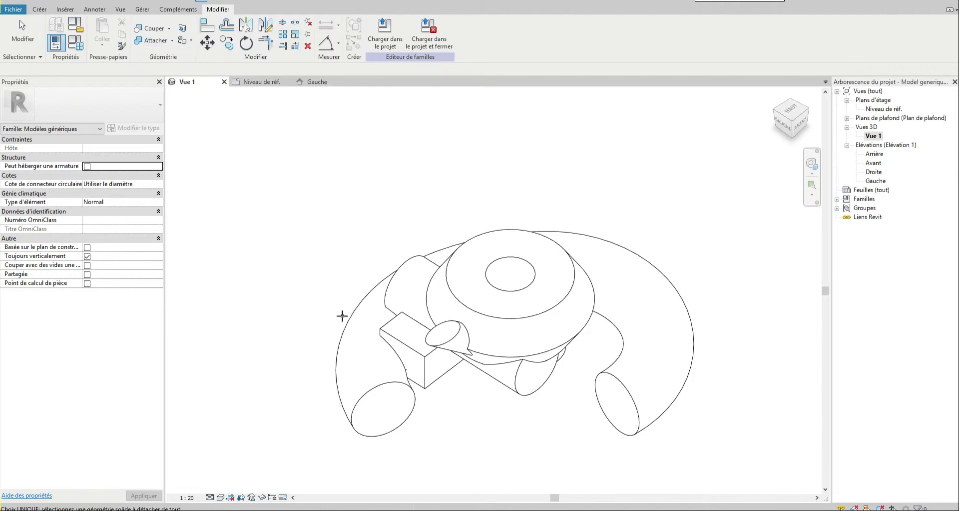
{"action": "left_click", "coordinate": [347, 318]}
{"action": "left_click", "coordinate": [34, 48]}
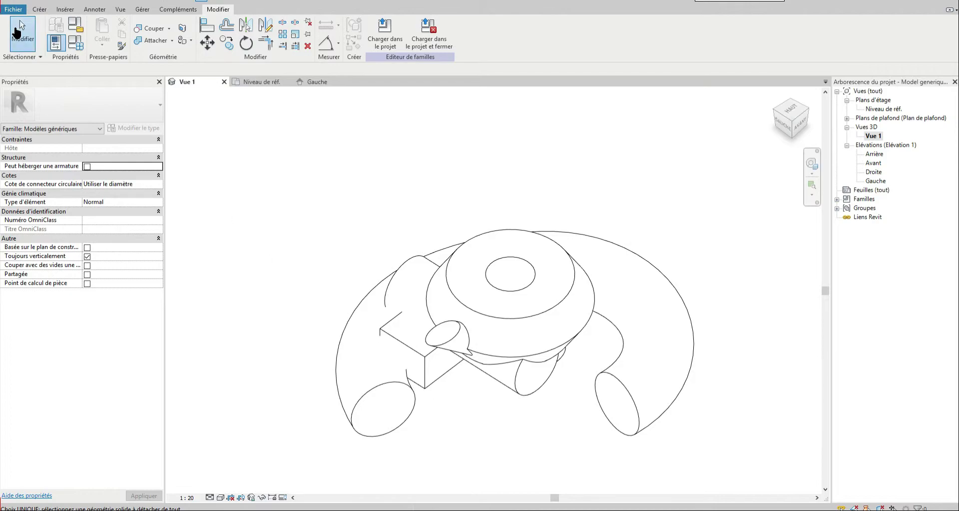
- Select the sweep, revolved central body and blend in turn, then clear the selection
{"action": "left_click", "coordinate": [382, 390]}
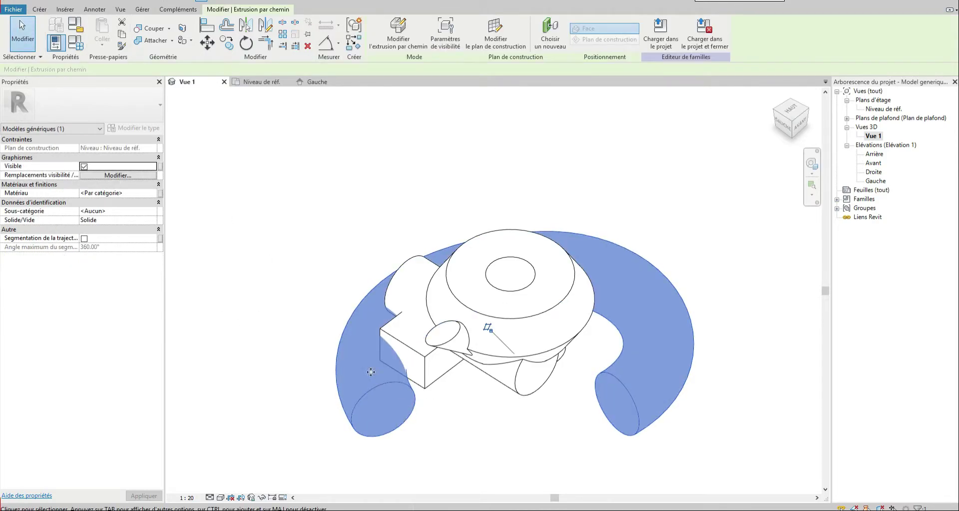
{"action": "left_click", "coordinate": [522, 325]}
{"action": "left_click", "coordinate": [444, 353]}
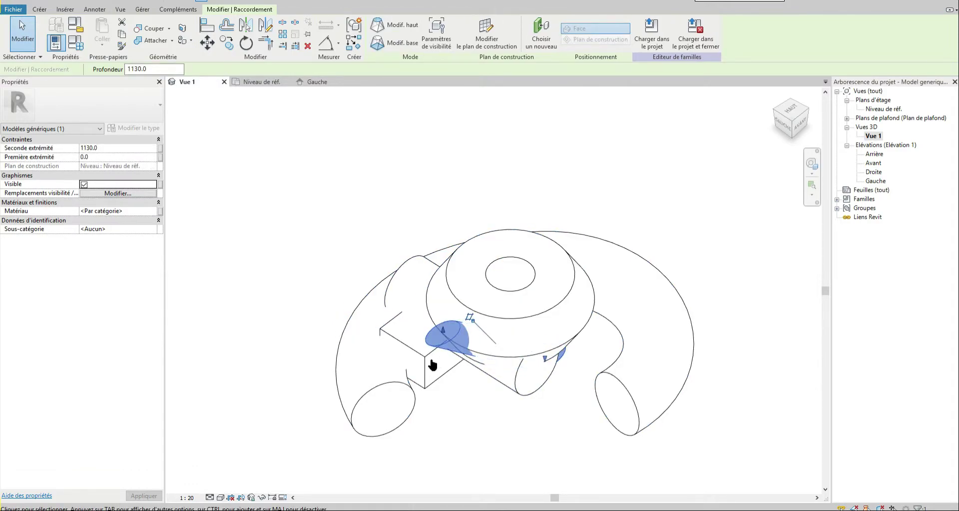
{"action": "key", "text": "Escape"}
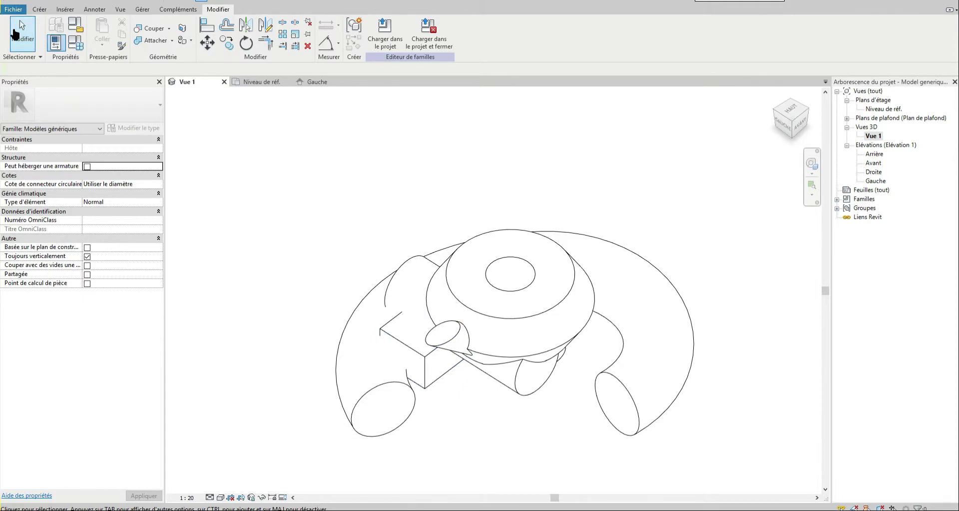
- Drag the box extrusion's end handle toward the lower right to lengthen it, then orbit to check
{"action": "left_click", "coordinate": [426, 364]}
{"action": "left_click", "coordinate": [481, 388]}
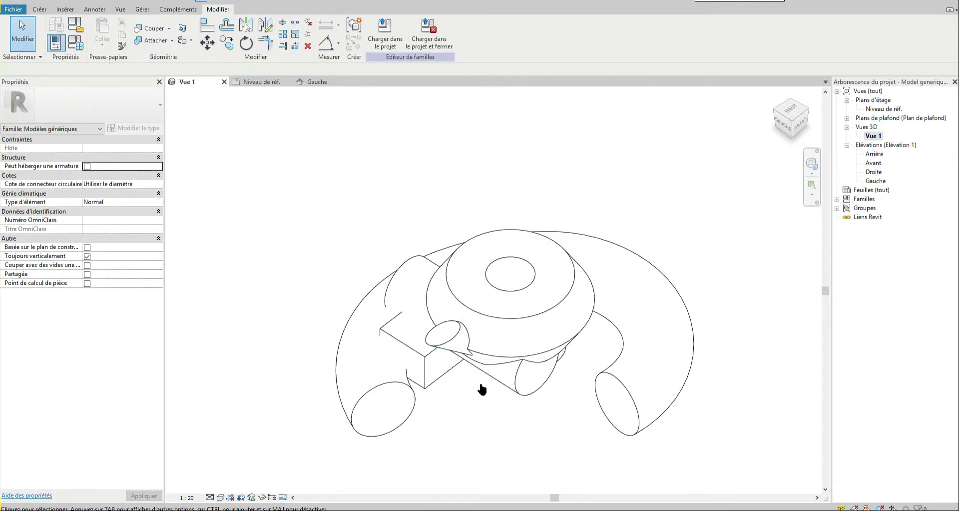
{"action": "left_click", "coordinate": [433, 360]}
{"action": "left_click_drag", "start_coordinate": [452, 361], "coordinate": [494, 385]}
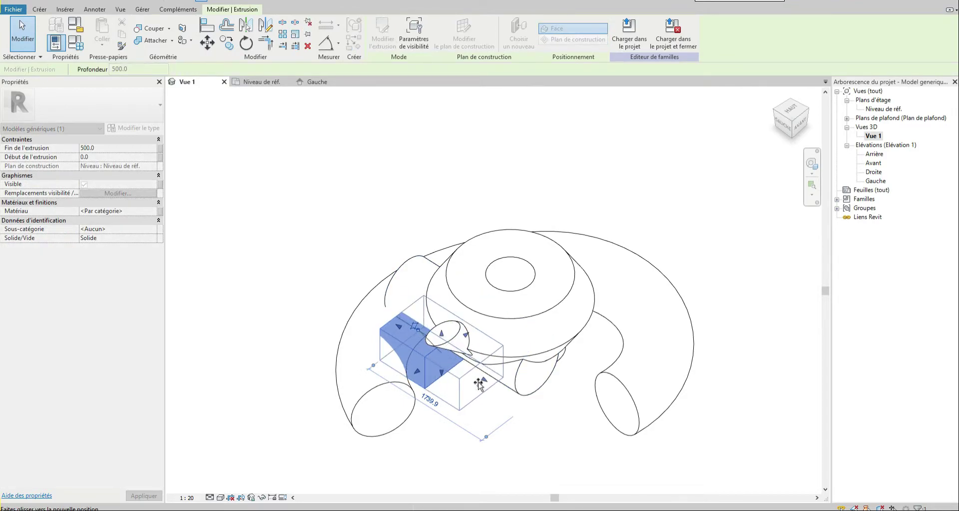
{"action": "mouse_move", "coordinate": [627, 443]}
{"action": "middle_mouse_down", "text": "shift"}
{"action": "mouse_move", "coordinate": [570, 300]}
{"action": "mouse_move", "coordinate": [554, 443]}
{"action": "middle_mouse_up", "text": "shift"}
{"action": "left_click", "coordinate": [539, 474]}
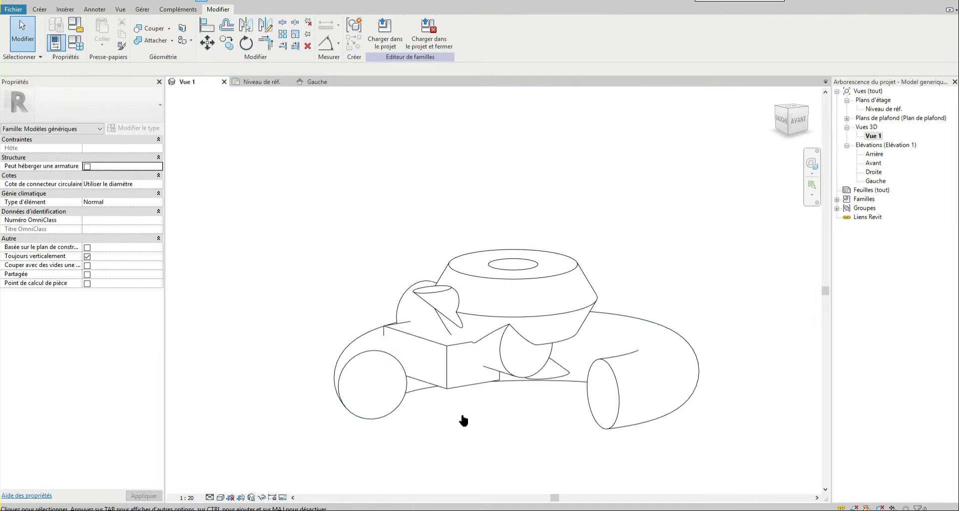
{"action": "mouse_move", "coordinate": [463, 421]}
{"action": "middle_mouse_down", "text": "shift"}
{"action": "mouse_move", "coordinate": [580, 451]}
{"action": "mouse_move", "coordinate": [655, 452]}
{"action": "mouse_move", "coordinate": [550, 479]}
{"action": "mouse_move", "coordinate": [493, 479]}
{"action": "middle_mouse_up", "text": "shift"}
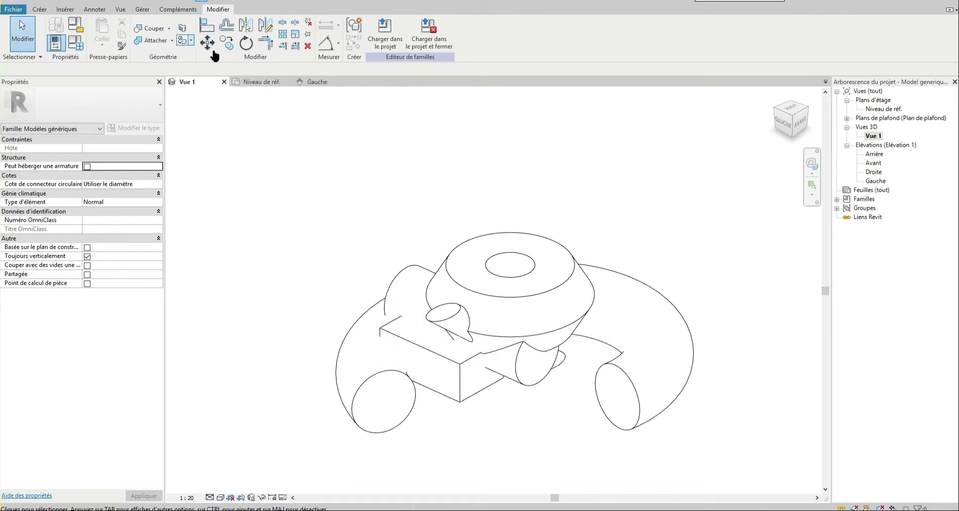
- Join the box, the upper central body and the curved tube into one solid with multiple Join Geometry
{"action": "left_click", "coordinate": [151, 40]}
{"action": "left_click", "coordinate": [499, 382]}
{"action": "left_click", "coordinate": [513, 382]}
{"action": "left_click", "coordinate": [514, 381]}
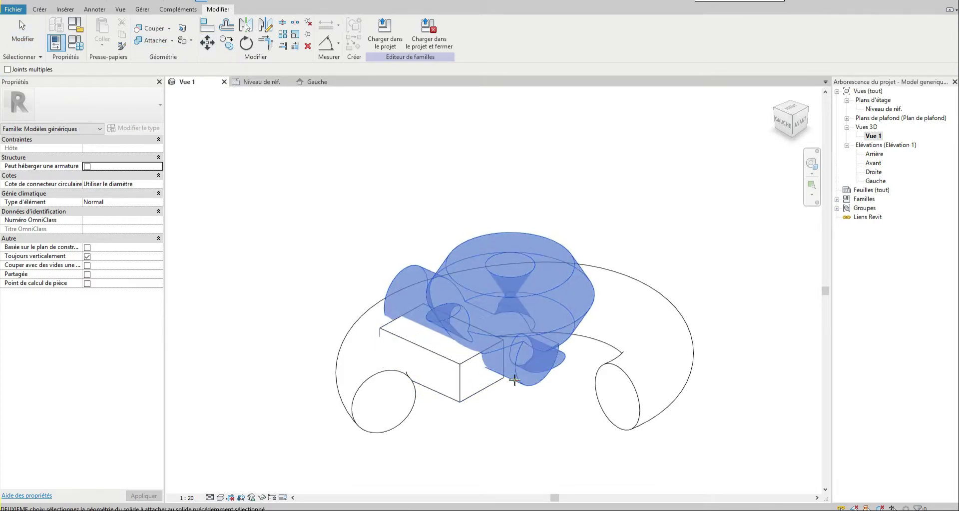
{"action": "left_click", "coordinate": [477, 369]}
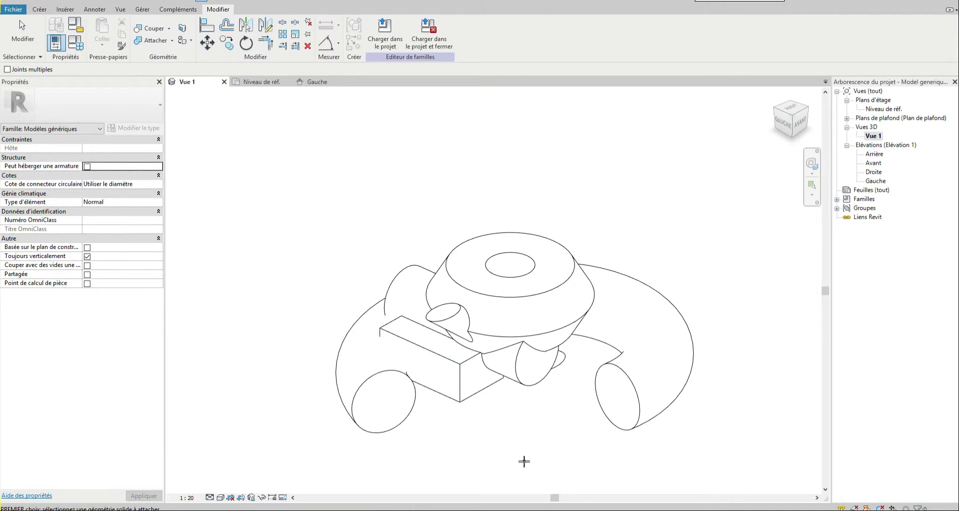
{"action": "left_click", "coordinate": [412, 385]}
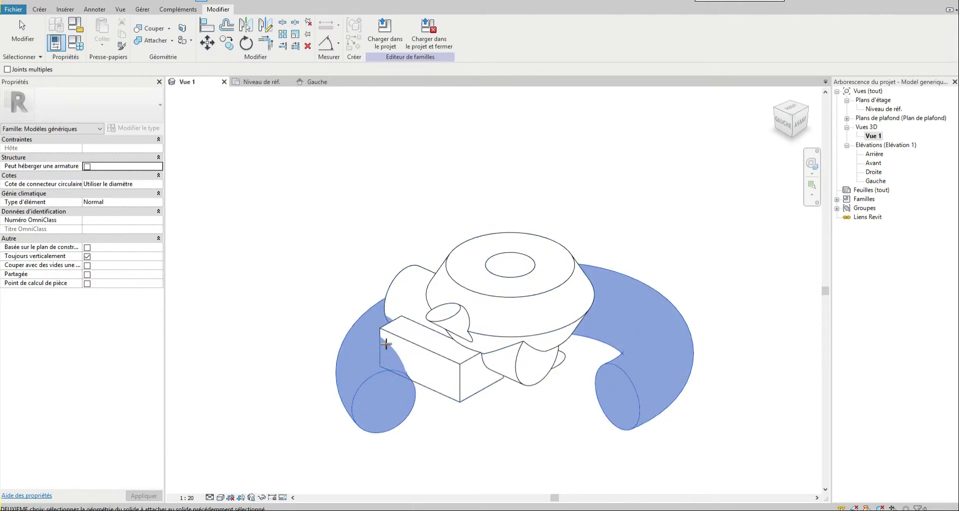
{"action": "left_click", "coordinate": [392, 333]}
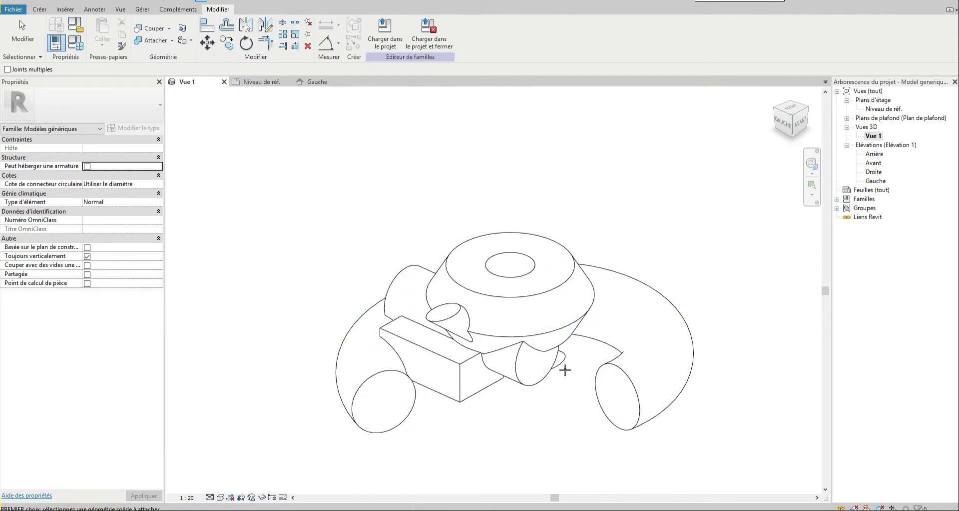
{"action": "left_click", "coordinate": [20, 35]}
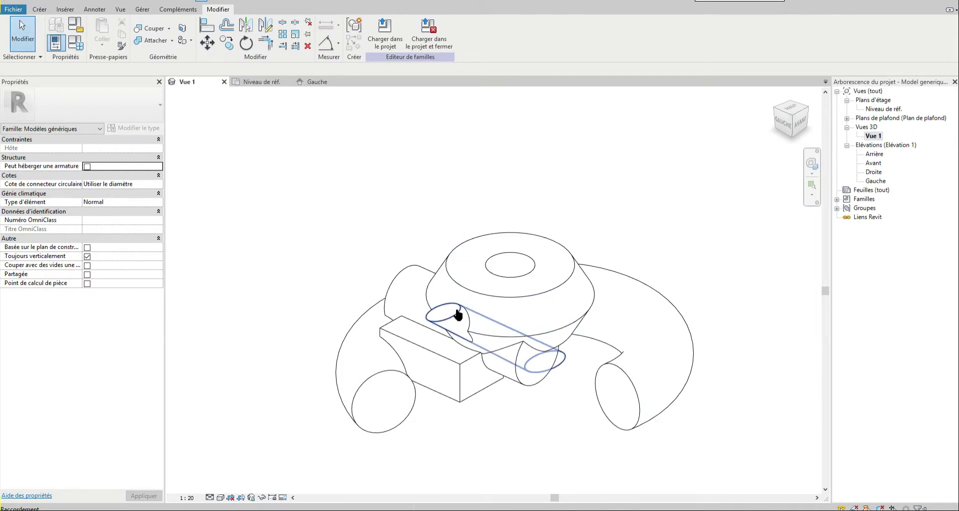
{"action": "left_click", "coordinate": [45, 10]}
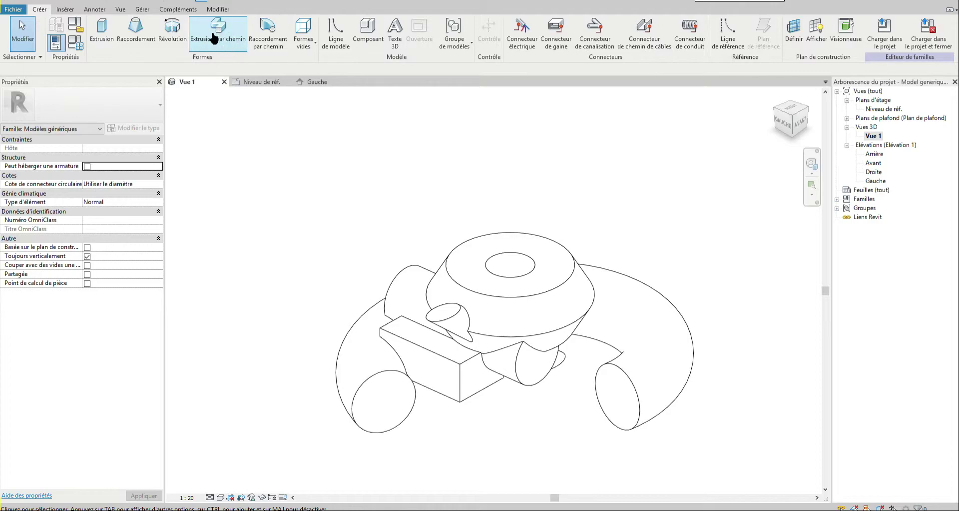
- Start a swept blend using the top ring's curved edge as its path, and open profile 1 for sketching
{"action": "left_click", "coordinate": [267, 36]}
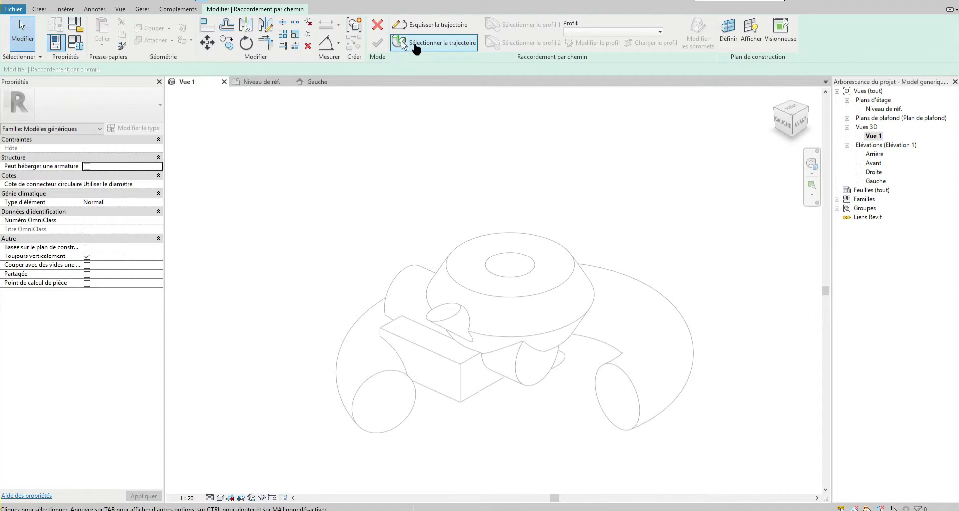
{"action": "left_click", "coordinate": [421, 47]}
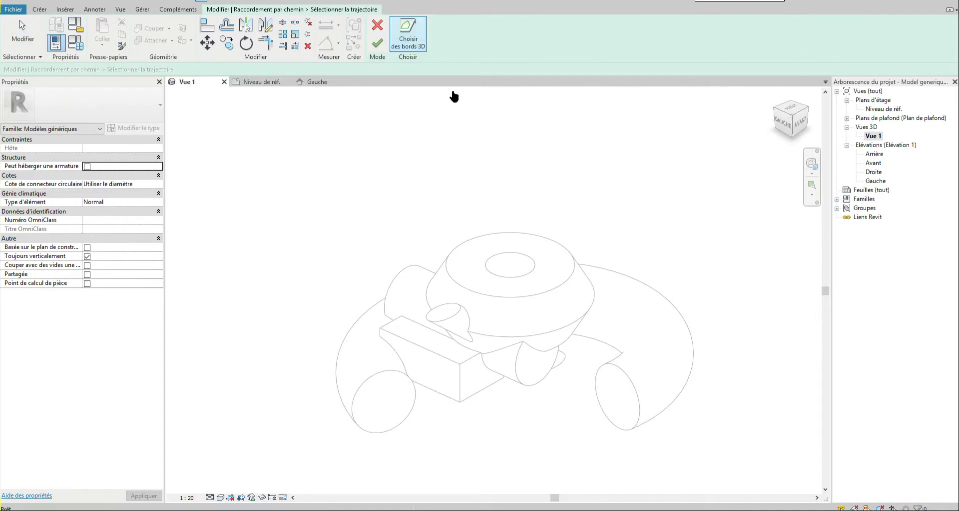
{"action": "left_click", "coordinate": [472, 244]}
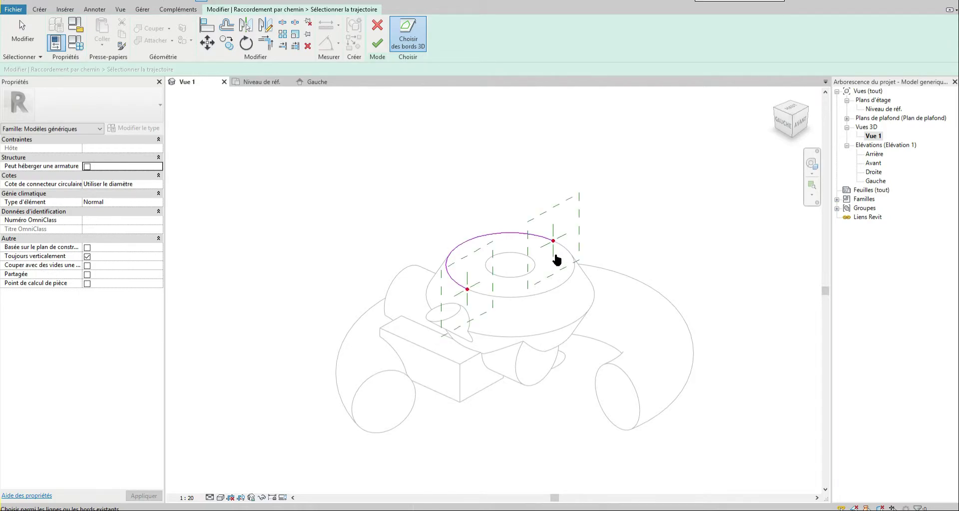
{"action": "left_click", "coordinate": [376, 44]}
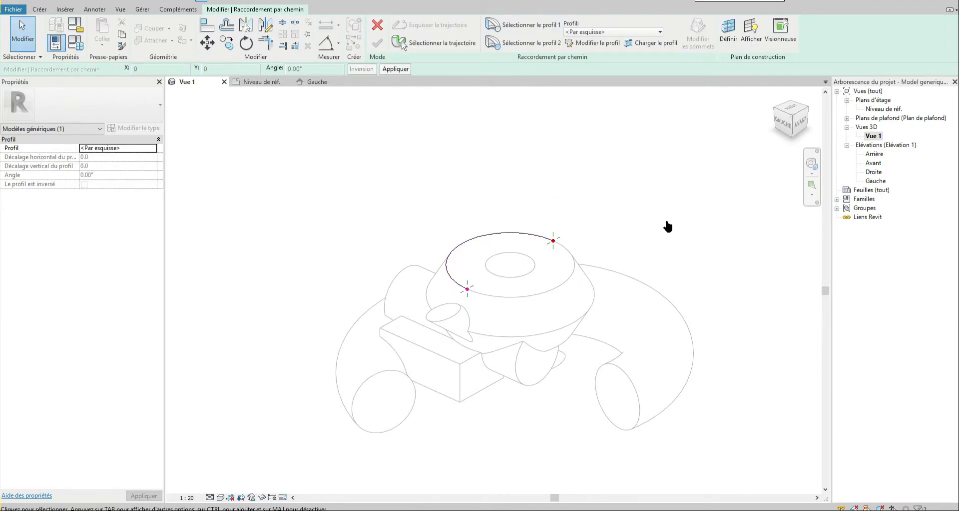
{"action": "left_click", "coordinate": [596, 43]}
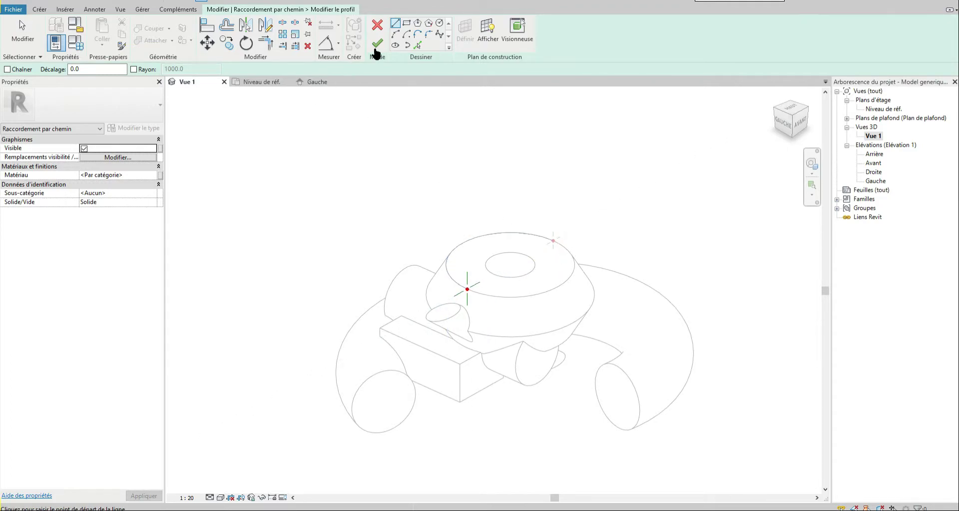
- Draw a circle of radius 200 centred on the path's start point and finish the first profile
{"action": "left_click", "coordinate": [440, 24]}
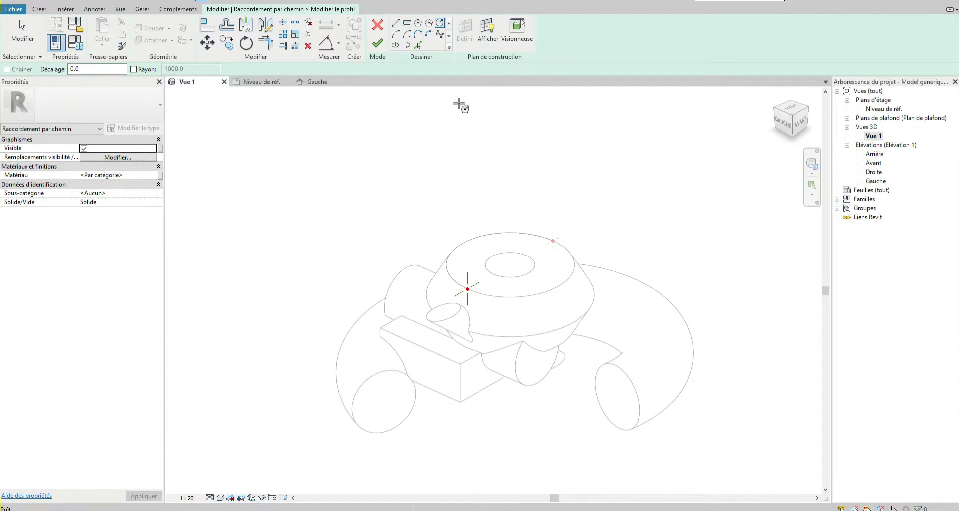
{"action": "left_click", "coordinate": [467, 290]}
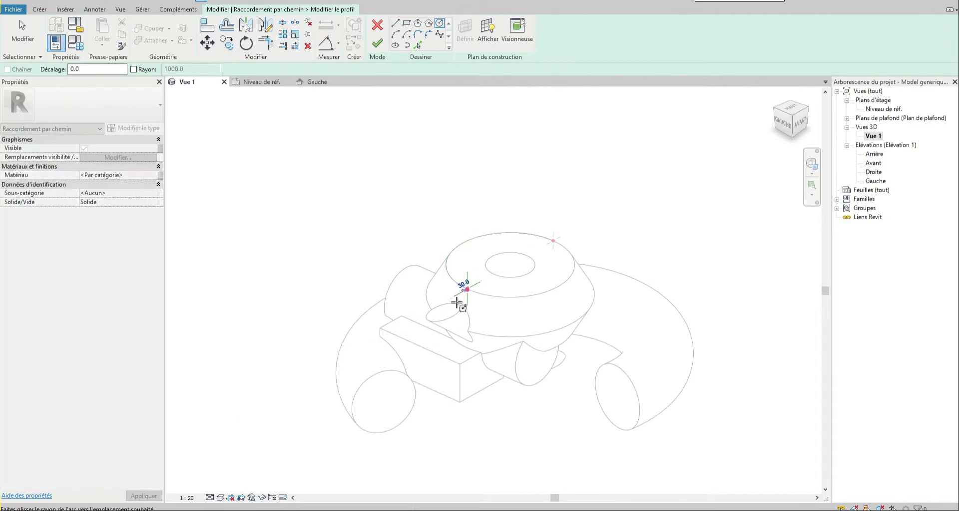
{"action": "left_click", "coordinate": [440, 304]}
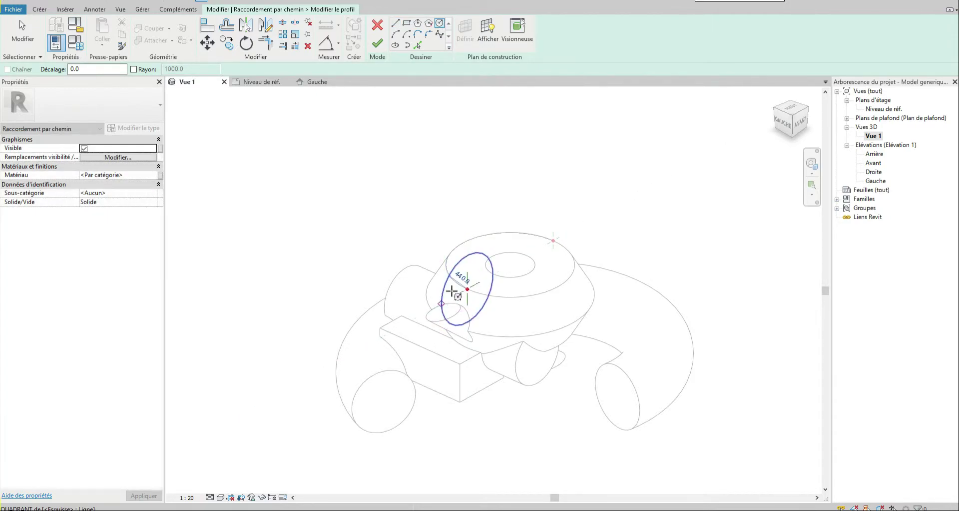
{"action": "left_click", "coordinate": [460, 277]}
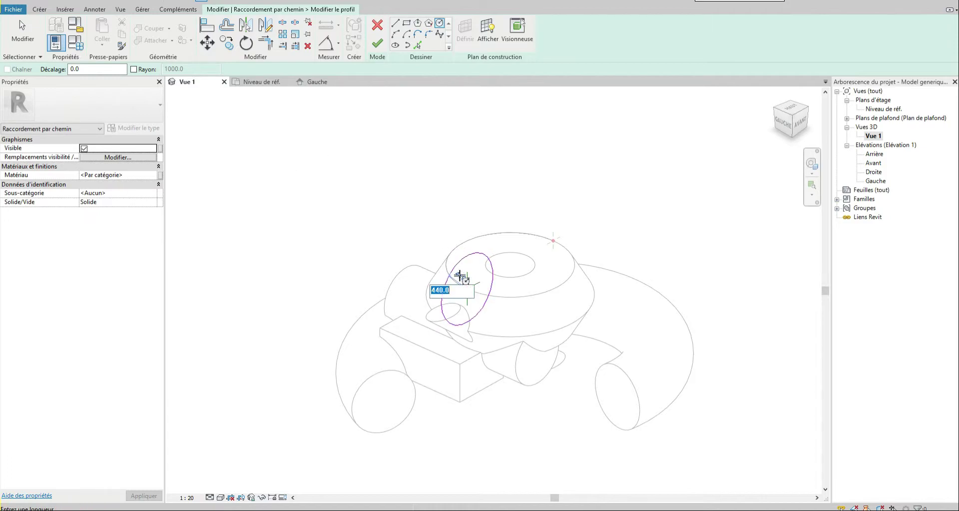
{"action": "type", "text": "200"}
{"action": "key", "text": "Return"}
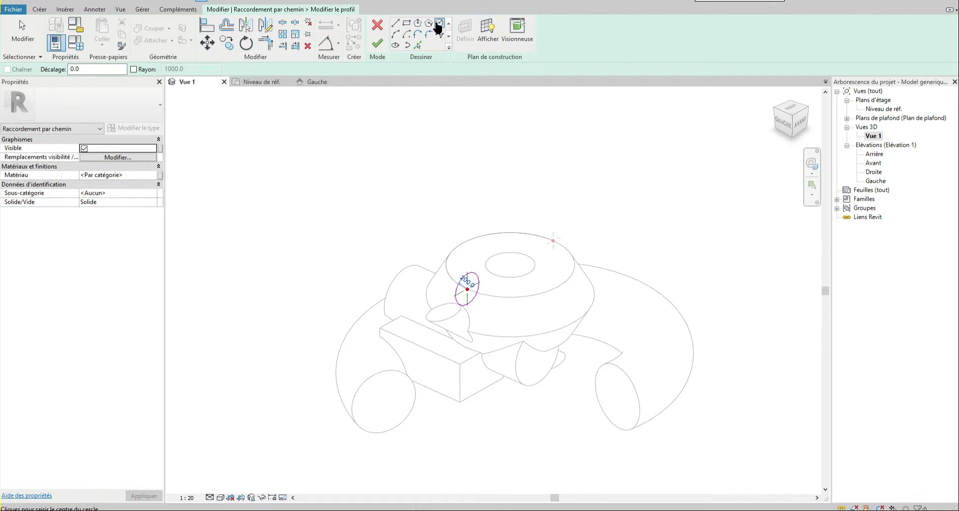
{"action": "left_click", "coordinate": [406, 23]}
{"action": "left_click", "coordinate": [379, 43]}
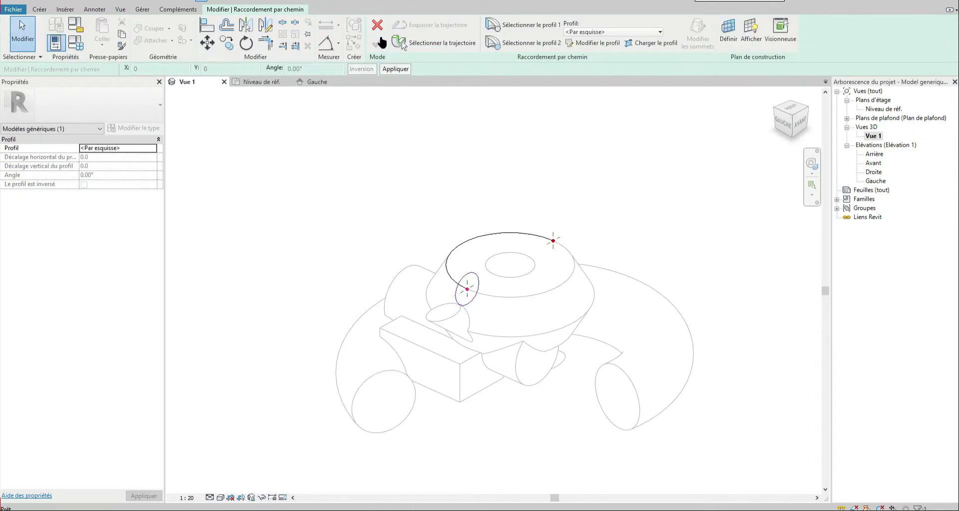
- Sketch profile 2 as a 730 by 310 rectangle from the path's end point and finish it
{"action": "left_click", "coordinate": [518, 44]}
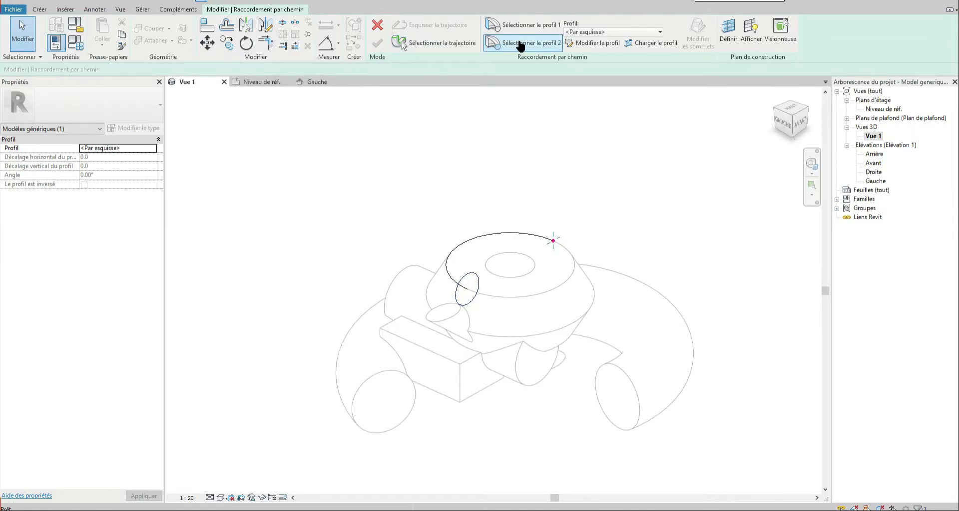
{"action": "left_click", "coordinate": [594, 43]}
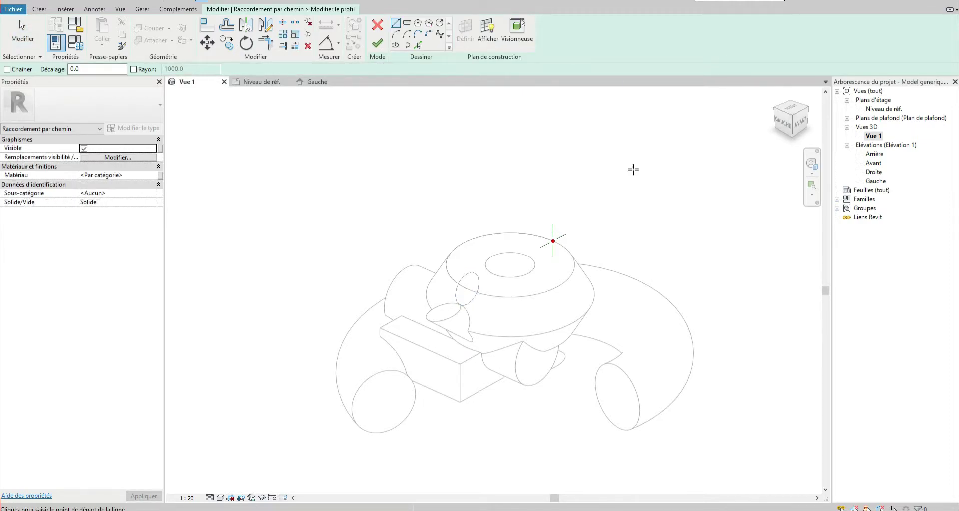
{"action": "left_click", "coordinate": [407, 23]}
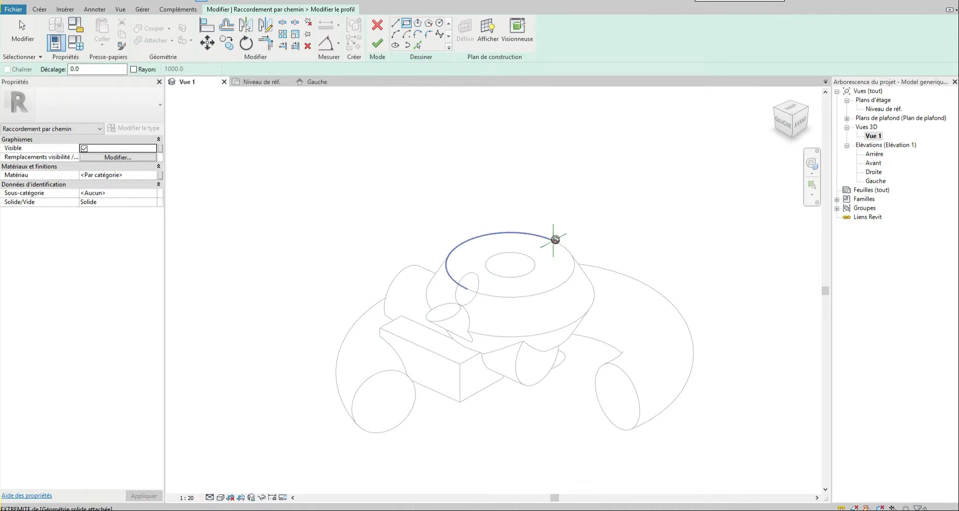
{"action": "left_click", "coordinate": [553, 241]}
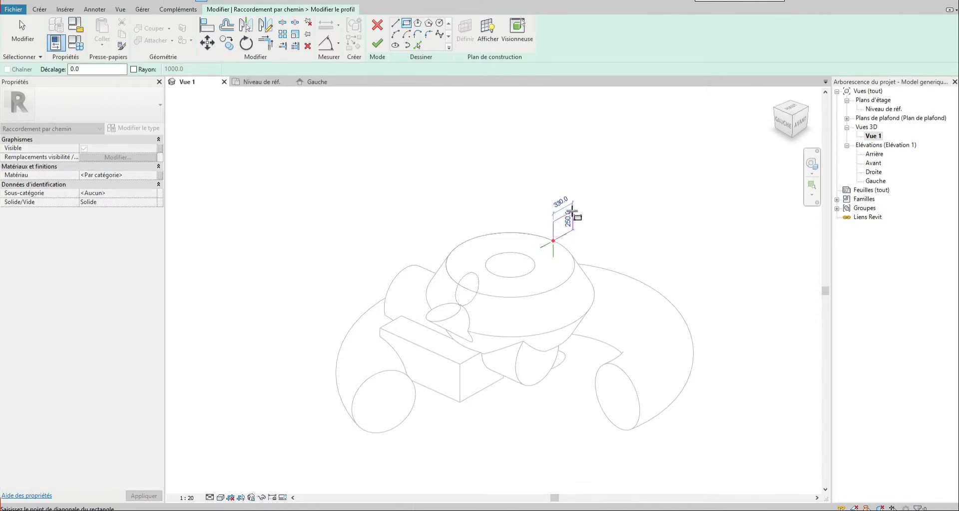
{"action": "left_click", "coordinate": [596, 194]}
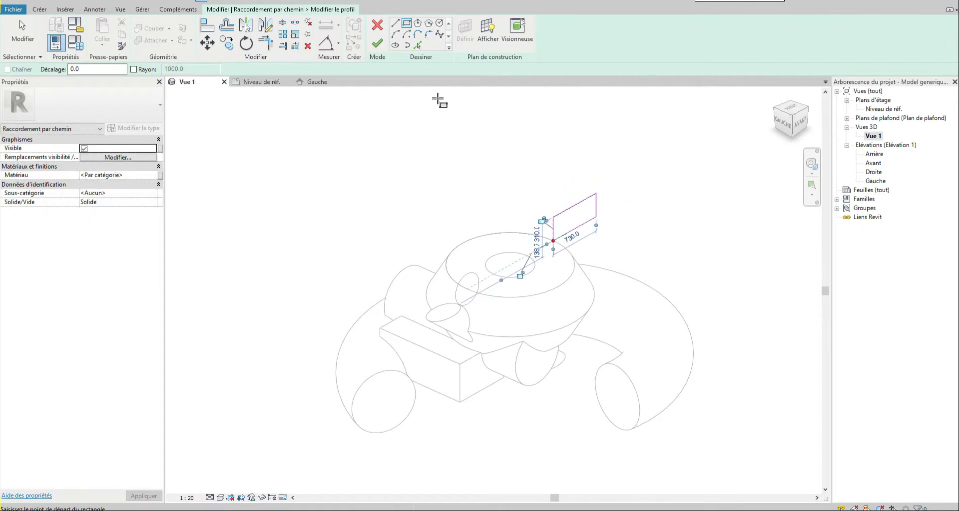
{"action": "left_click", "coordinate": [378, 45]}
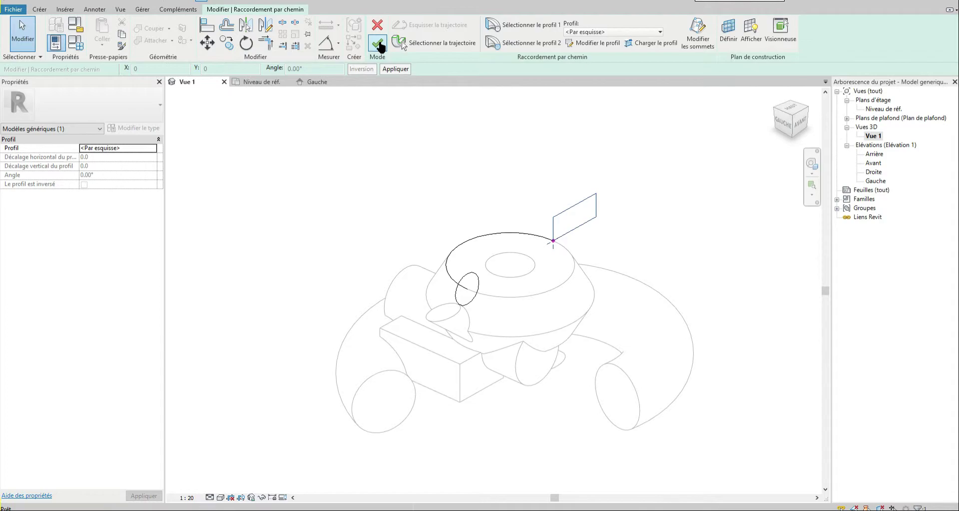
- Finish the circle-to-rectangle swept blend and orbit the view to see another side
{"action": "left_click", "coordinate": [379, 45]}
{"action": "key", "text": "Escape"}
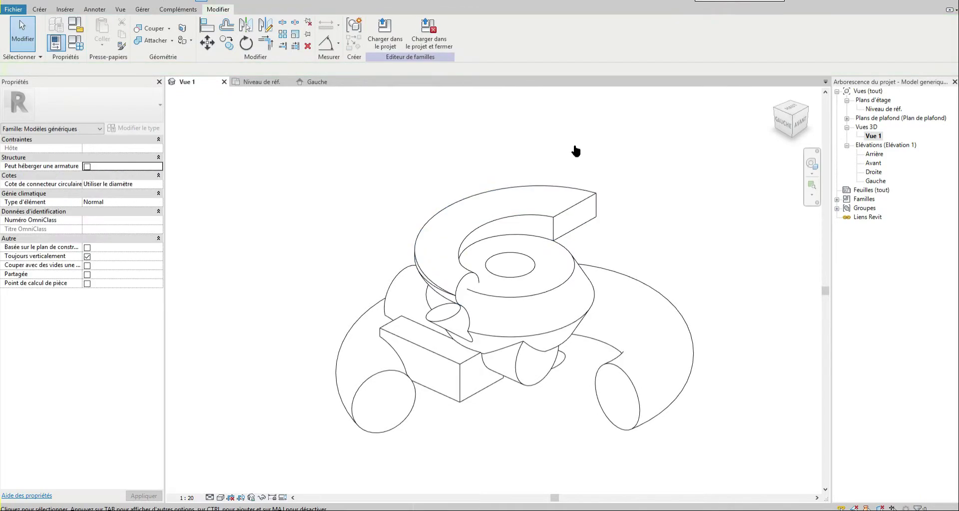
{"action": "mouse_move", "coordinate": [633, 273]}
{"action": "middle_mouse_down", "text": "shift"}
{"action": "mouse_move", "coordinate": [424, 203]}
{"action": "mouse_move", "coordinate": [396, 176]}
{"action": "mouse_move", "coordinate": [422, 223]}
{"action": "mouse_move", "coordinate": [620, 263]}
{"action": "mouse_move", "coordinate": [490, 355]}
{"action": "middle_mouse_up", "text": "shift"}
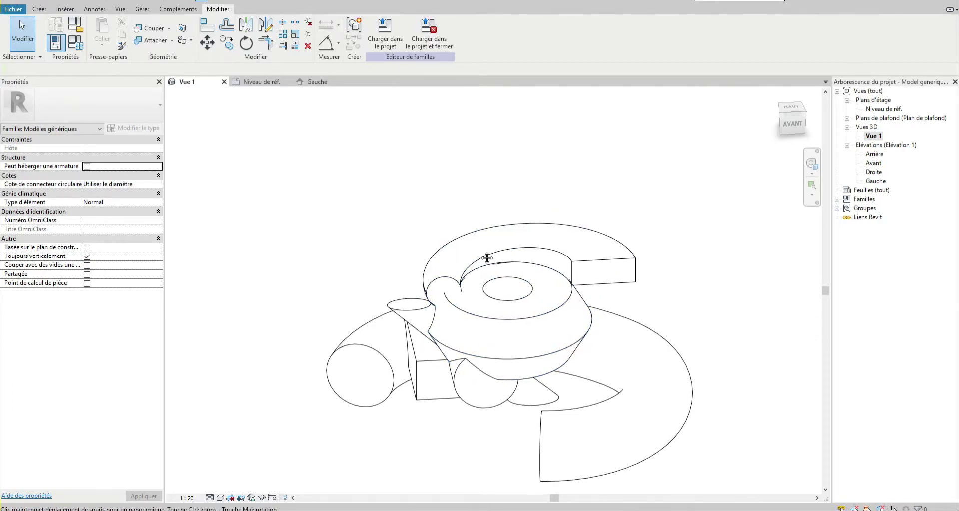
- Join the swept blend with the upper ring, then orbit to view the merged form from behind
{"action": "left_click", "coordinate": [153, 41]}
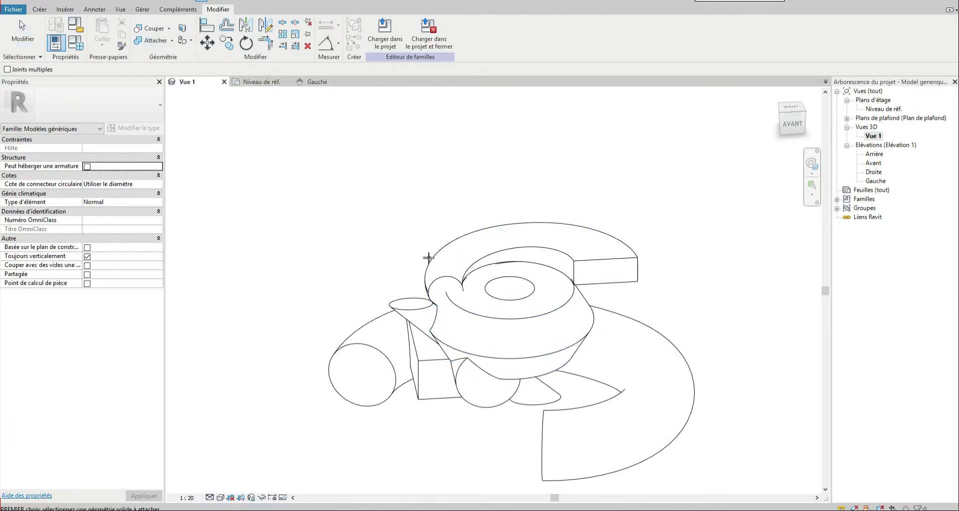
{"action": "left_click", "coordinate": [459, 303]}
{"action": "left_click", "coordinate": [543, 288]}
{"action": "mouse_move", "coordinate": [543, 288]}
{"action": "middle_mouse_down", "text": "shift"}
{"action": "mouse_move", "coordinate": [698, 304]}
{"action": "mouse_move", "coordinate": [396, 150]}
{"action": "mouse_move", "coordinate": [259, 172]}
{"action": "mouse_move", "coordinate": [274, 278]}
{"action": "mouse_move", "coordinate": [720, 308]}
{"action": "mouse_move", "coordinate": [699, 298]}
{"action": "middle_mouse_up", "text": "shift"}
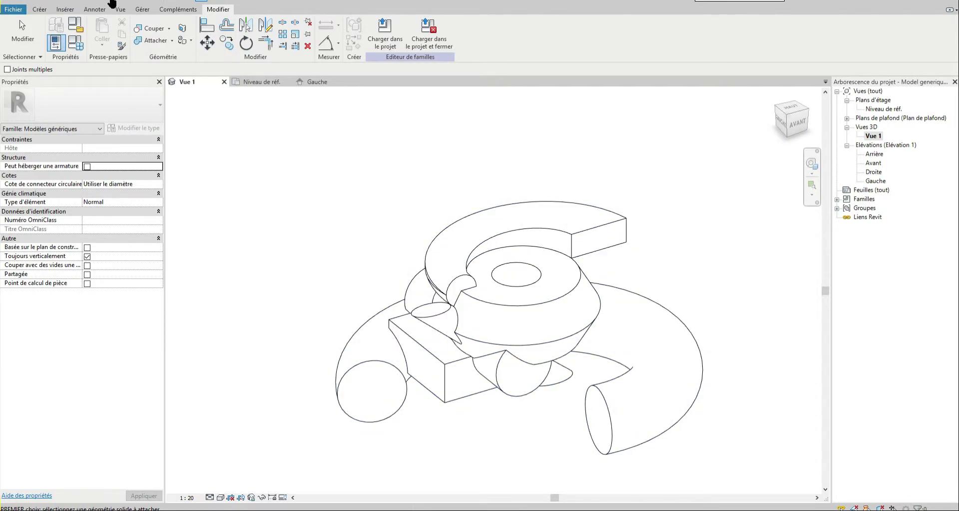
{"action": "left_click", "coordinate": [38, 10]}
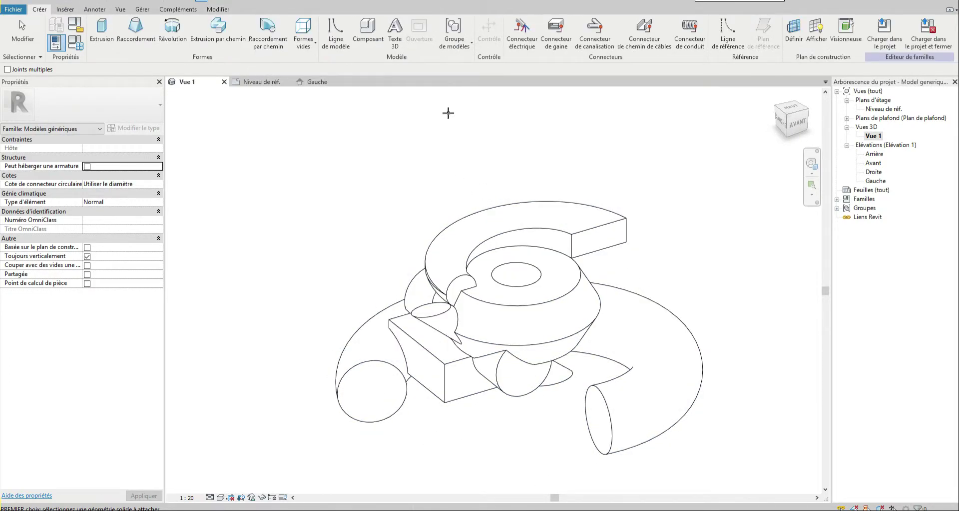